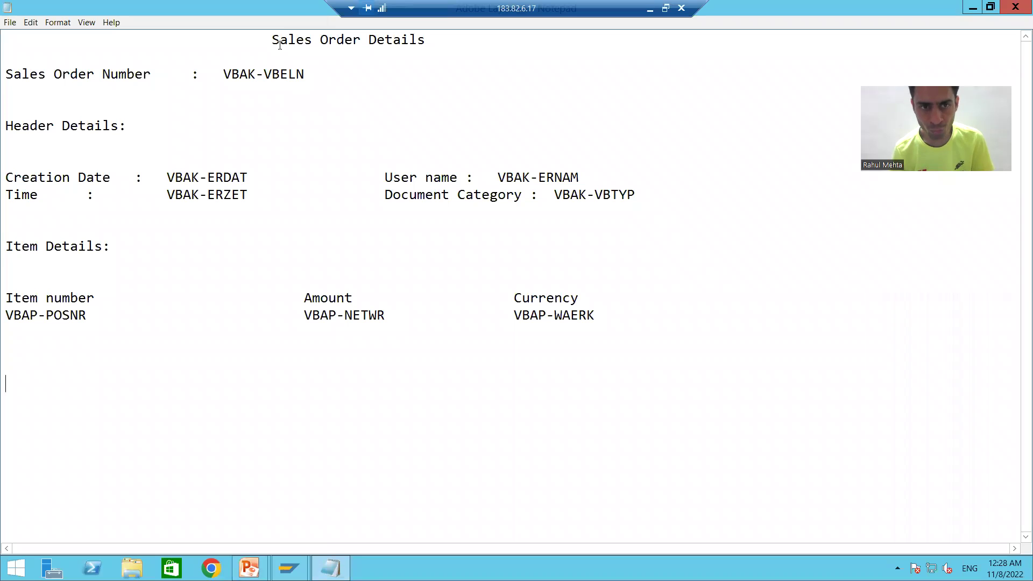
Step: Examine the planned form layout in the notes: title, sales order number, header details and item details with their VBAK and VBAP fields
left_click_drag(272, 40, 629, 323)
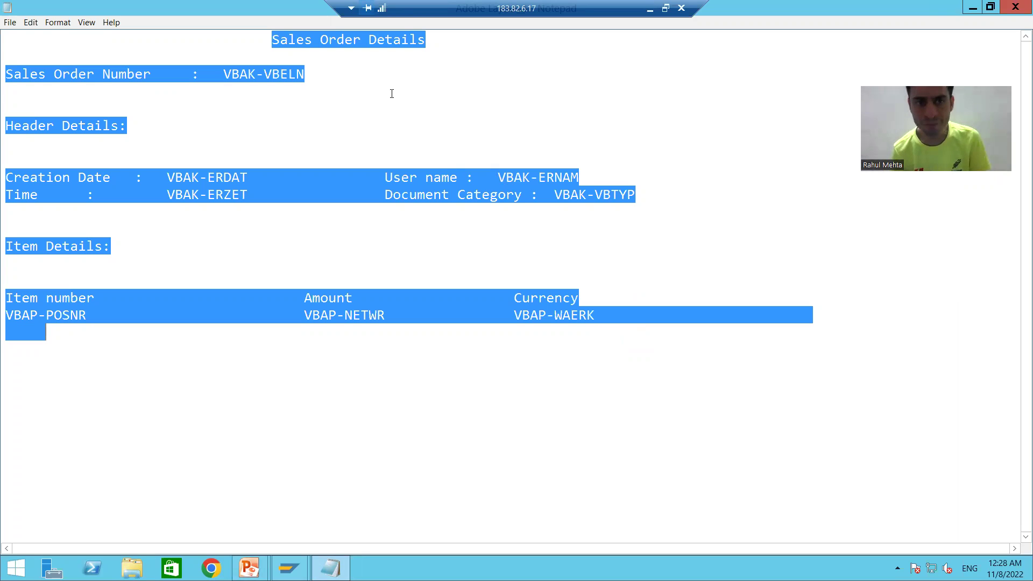
left_click(335, 39)
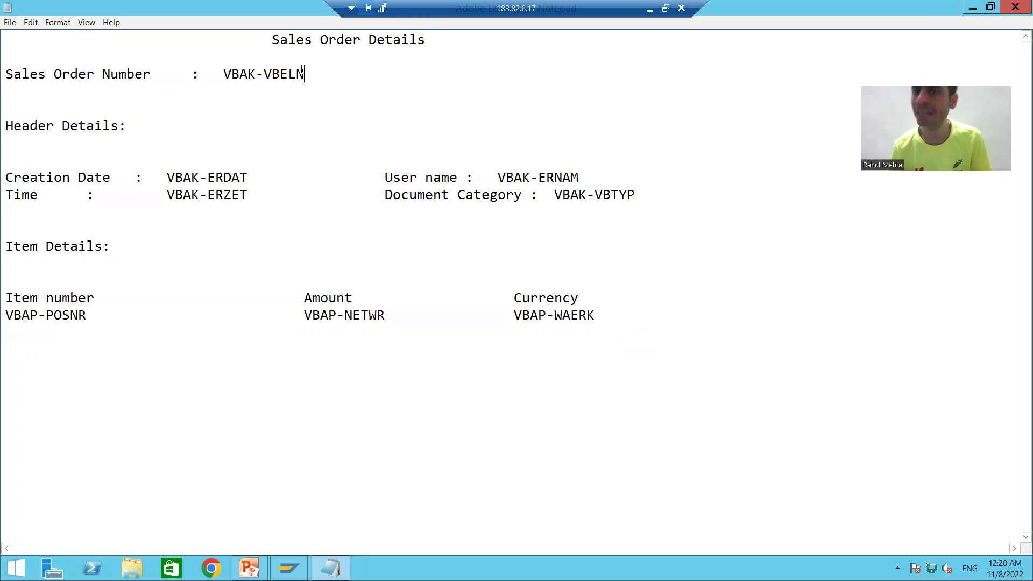
left_click_drag(272, 39, 433, 43)
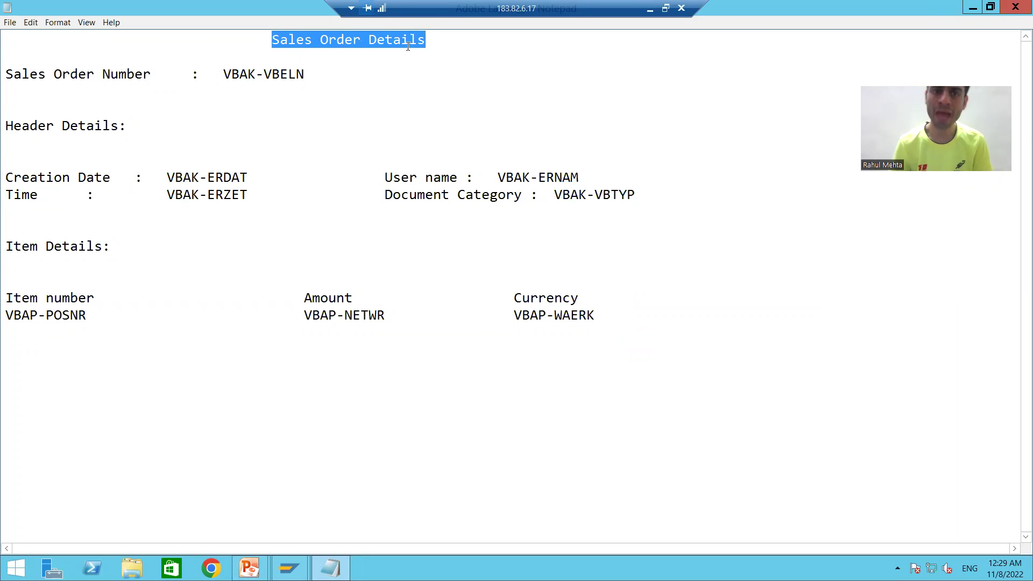
left_click(410, 50)
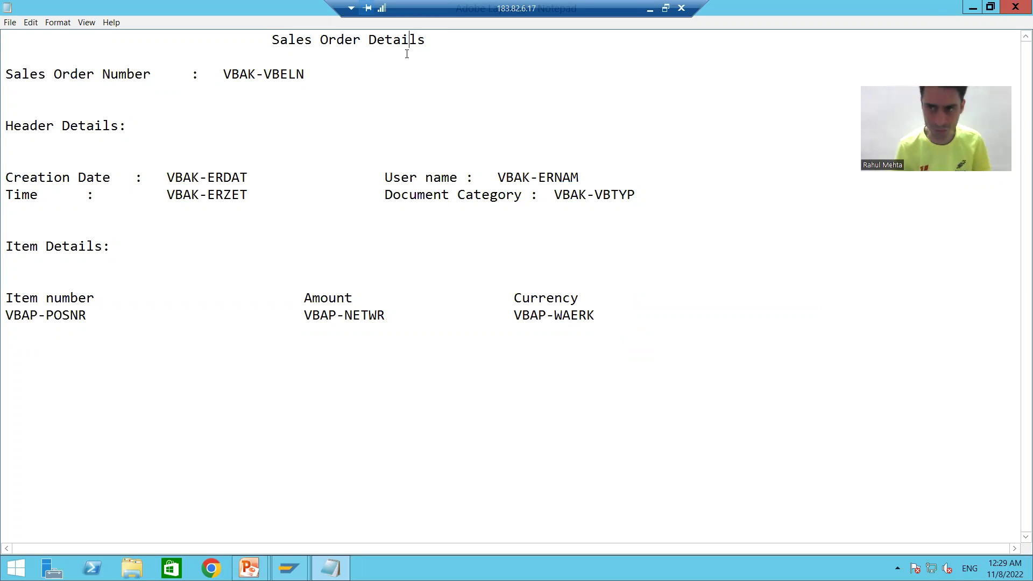
left_click_drag(305, 73, 6, 70)
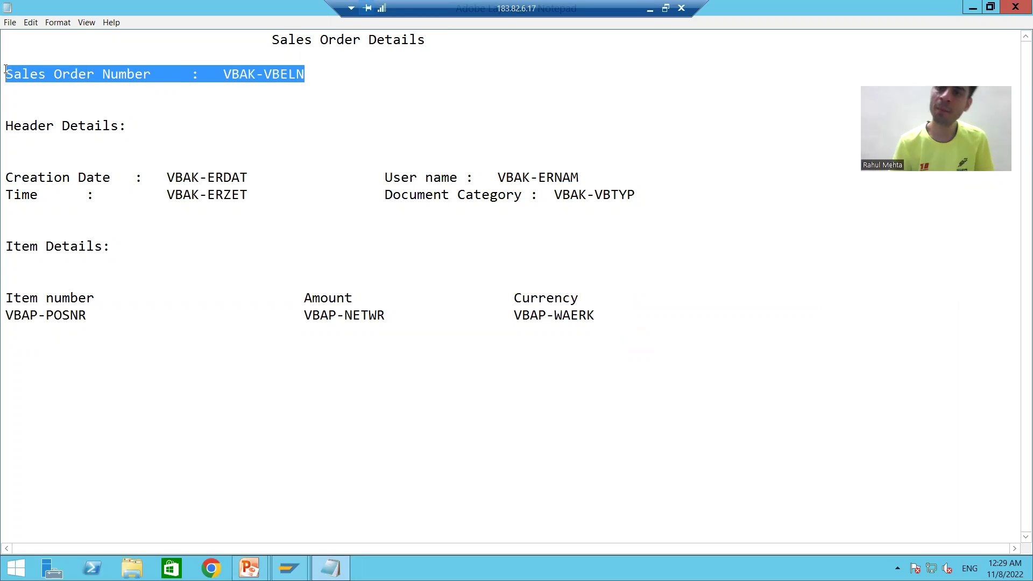
left_click(110, 74)
left_click(266, 73)
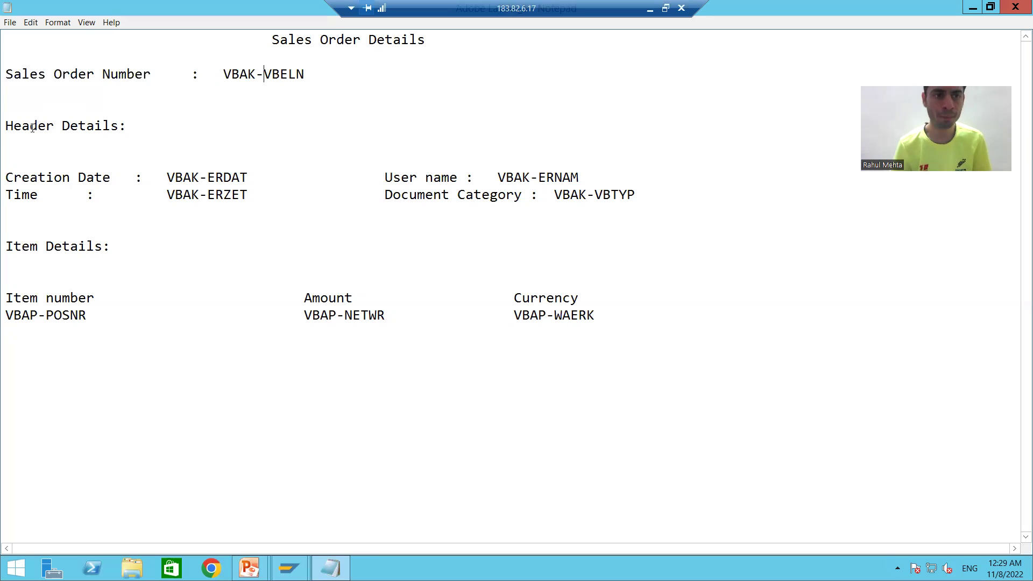
left_click(8, 126)
left_click_drag(24, 125, 138, 127)
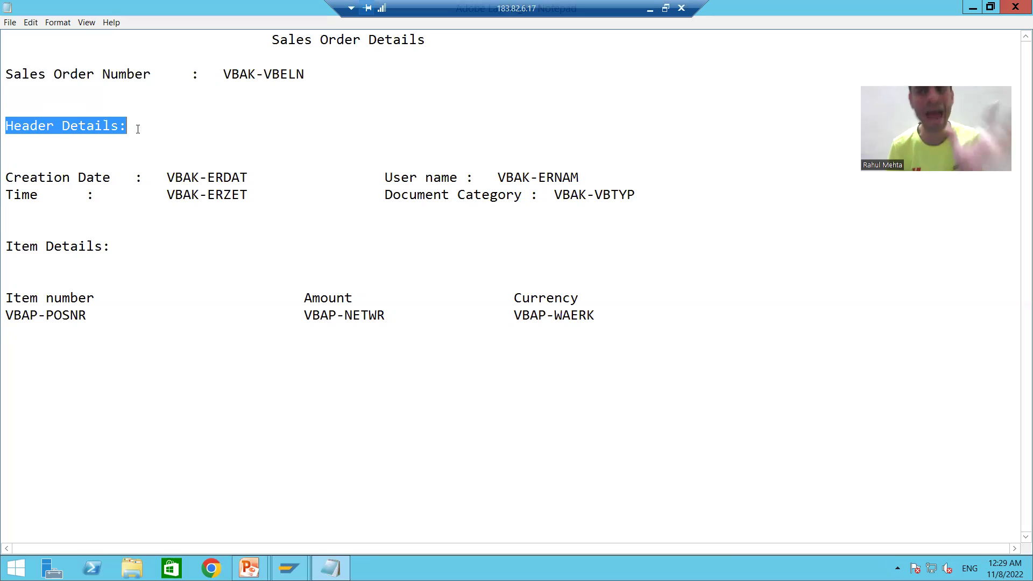
left_click_drag(6, 183, 673, 195)
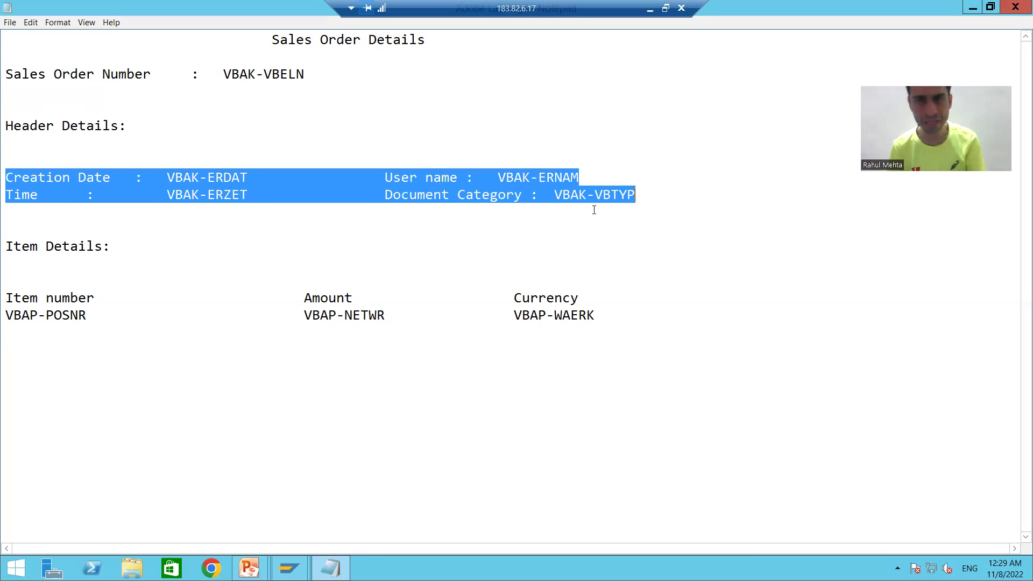
left_click_drag(7, 246, 130, 249)
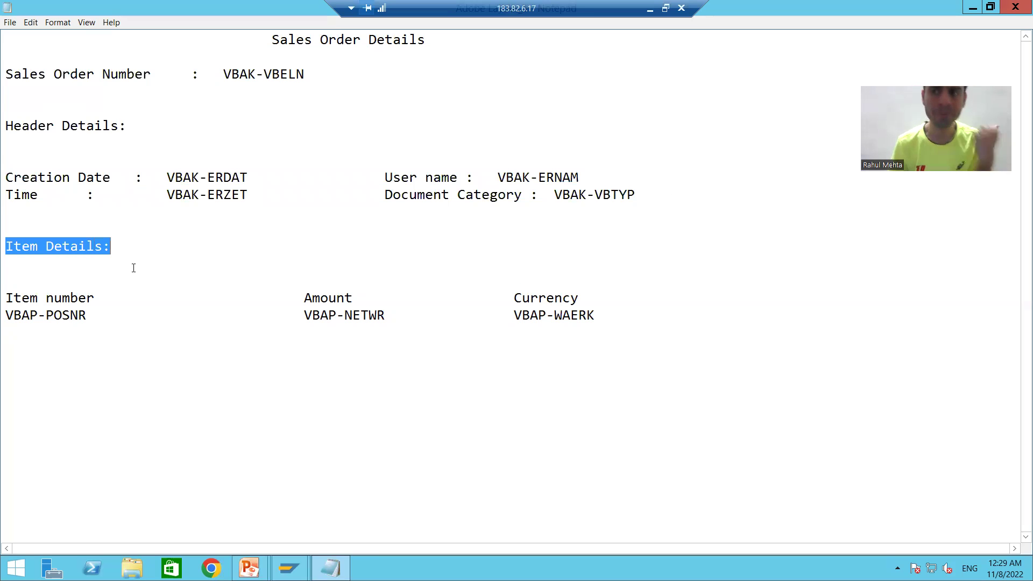
left_click_drag(6, 297, 46, 332)
left_click_drag(552, 322, 615, 316)
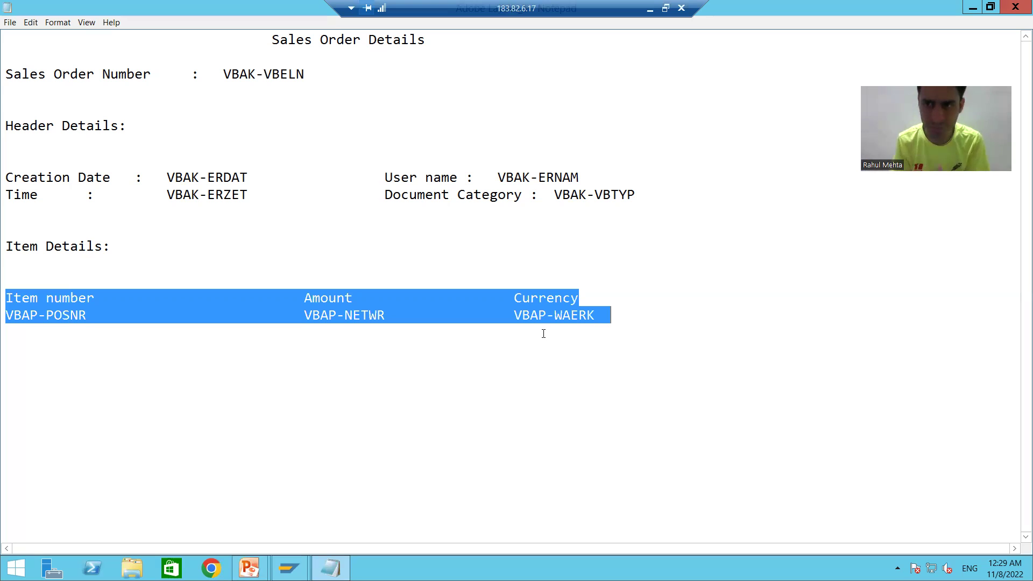
left_click(428, 266)
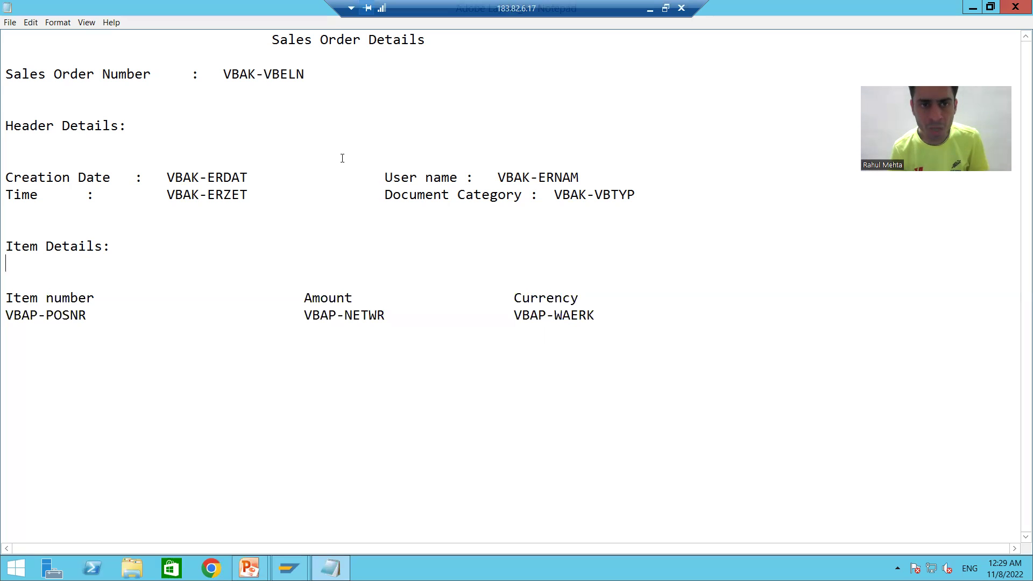
left_click_drag(266, 37, 647, 329)
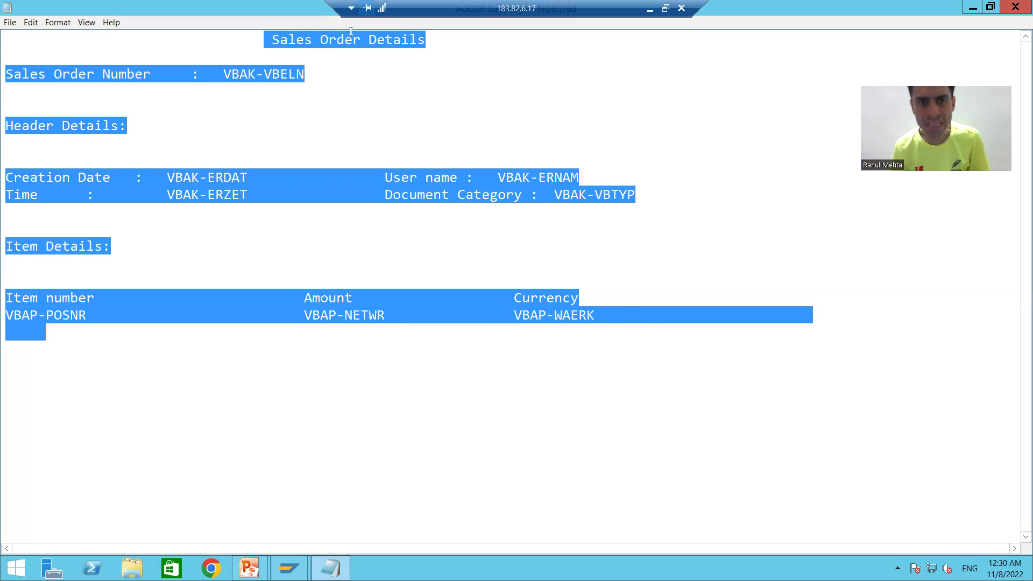
left_click(336, 40)
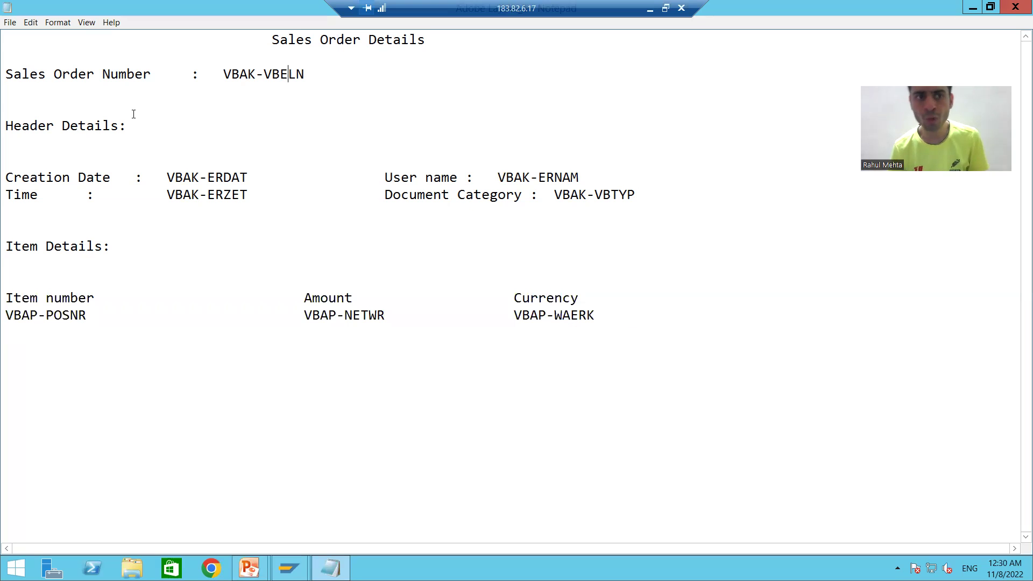
left_click(189, 161)
left_click(172, 222)
left_click(195, 280)
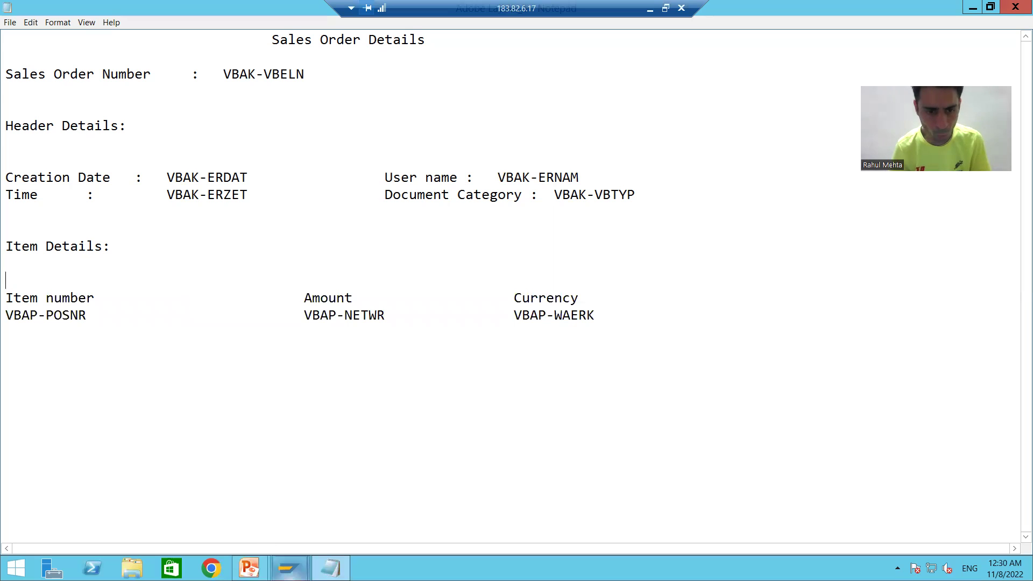
Step: Switch to the SAP form layout and rename the untitled subform in the hierarchy as SalesOrderPage
mouse_move(290, 568)
left_click(321, 511)
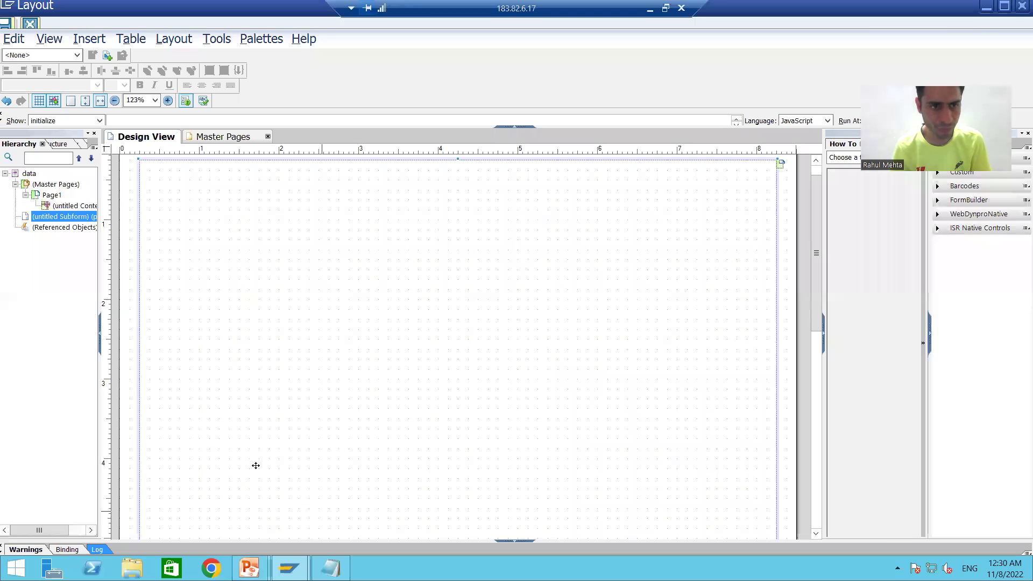
left_click(65, 217)
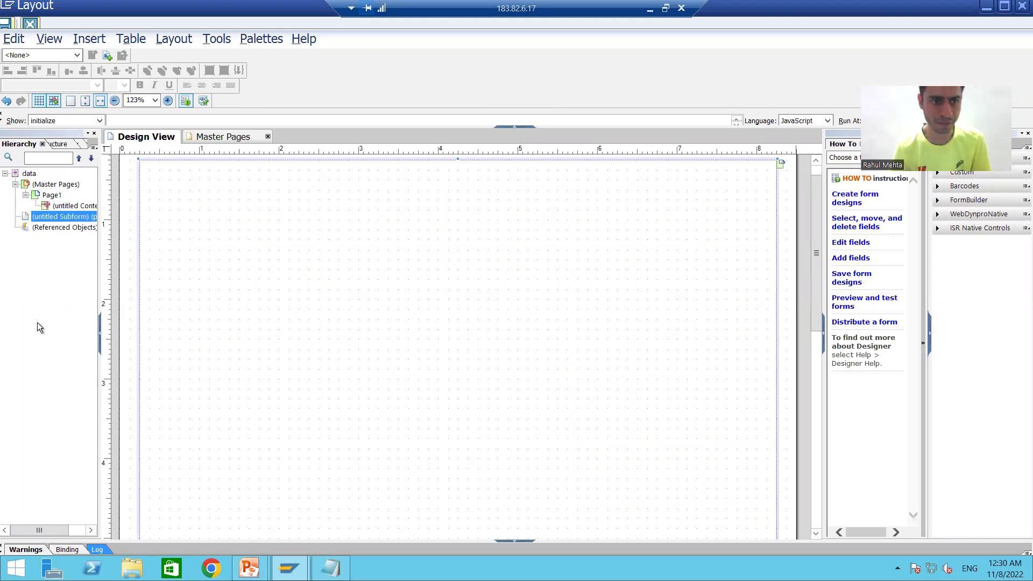
right_click(65, 222)
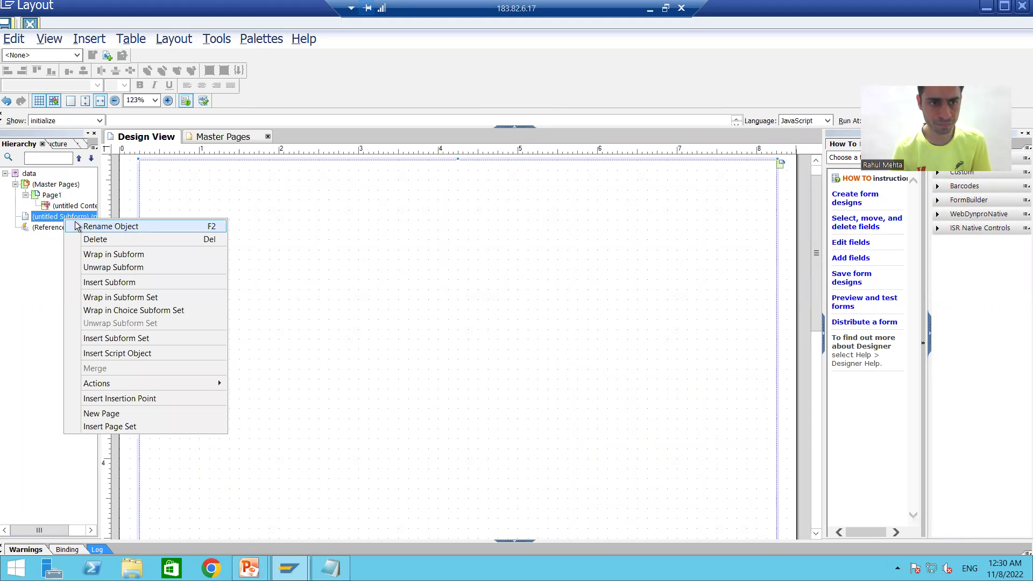
left_click(110, 226)
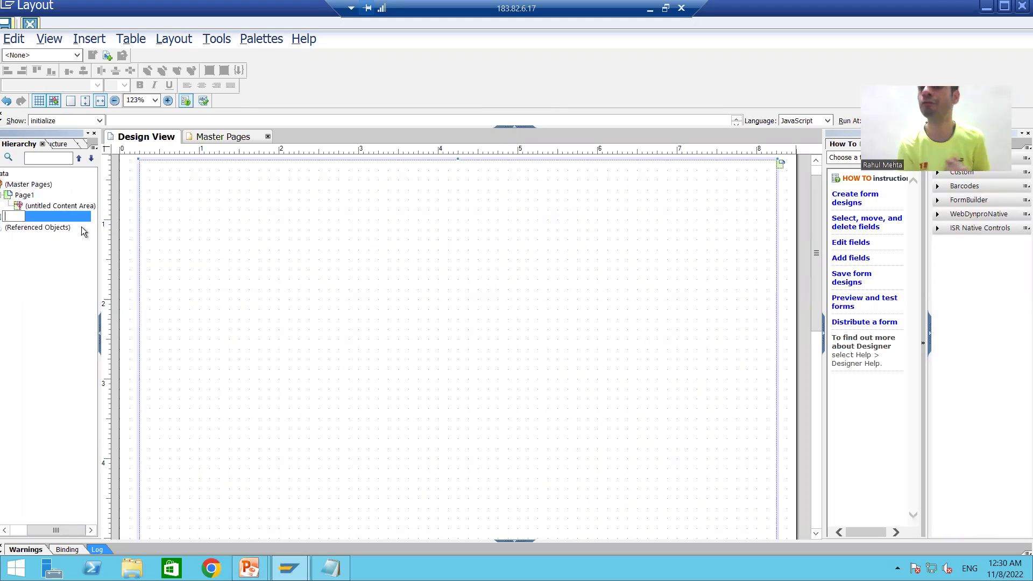
type("Sales")
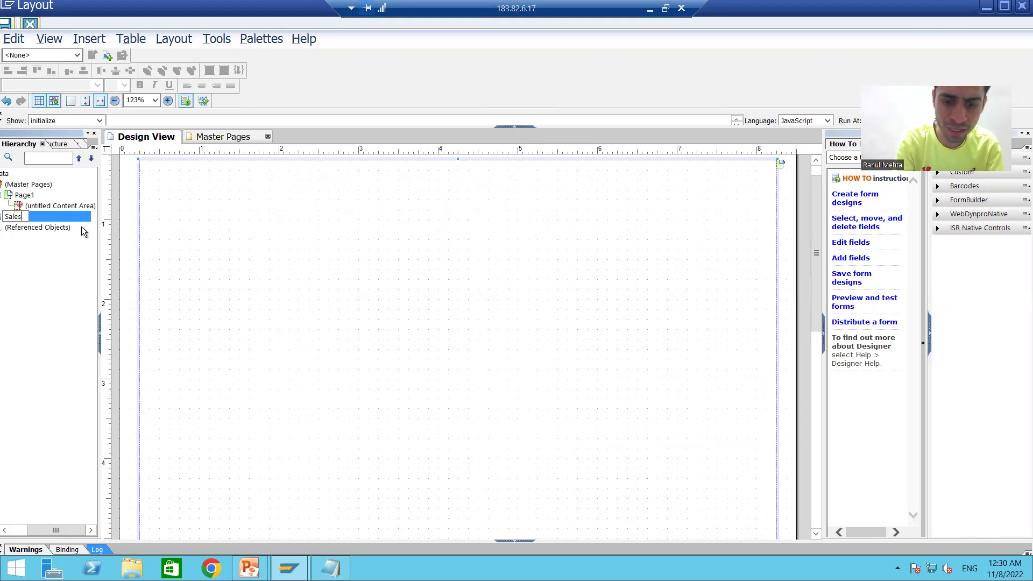
type("Orde")
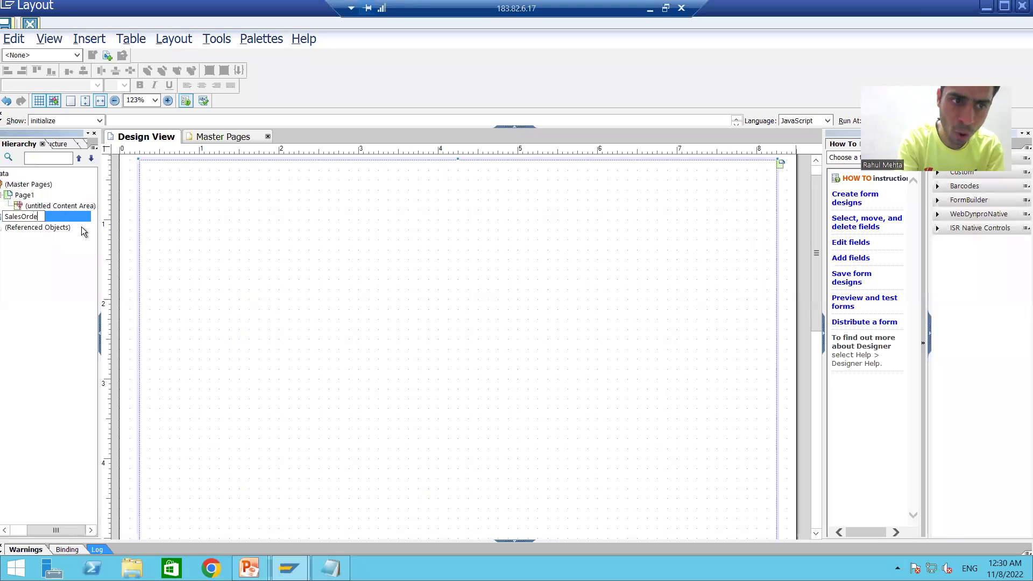
type("rPage")
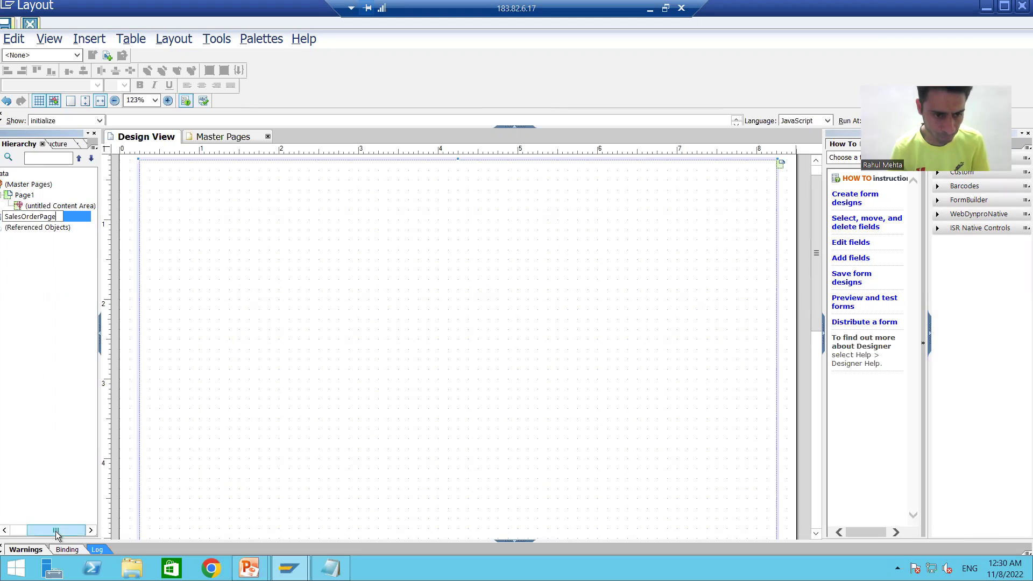
left_click_drag(56, 531, 39, 531)
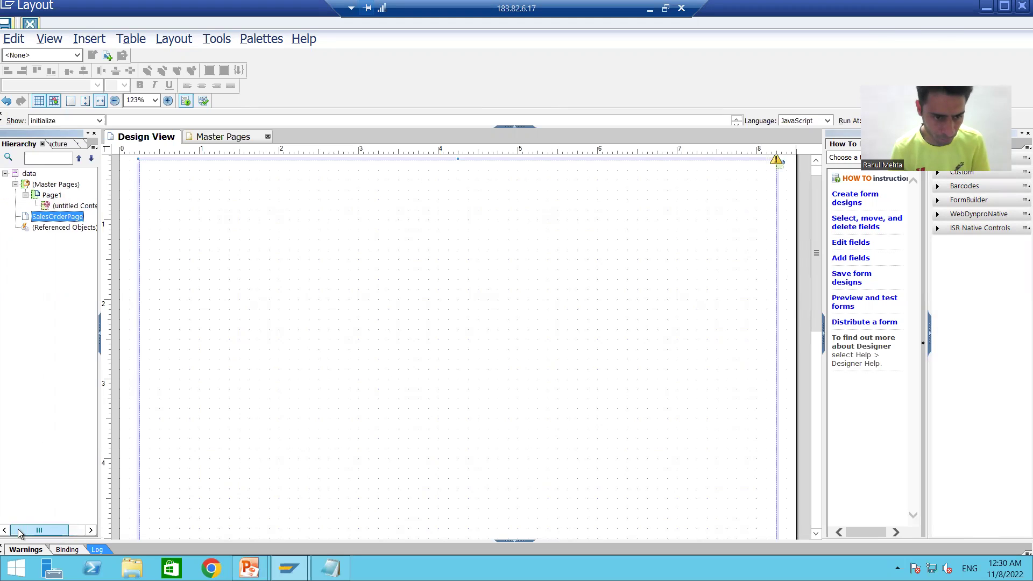
left_click(52, 217)
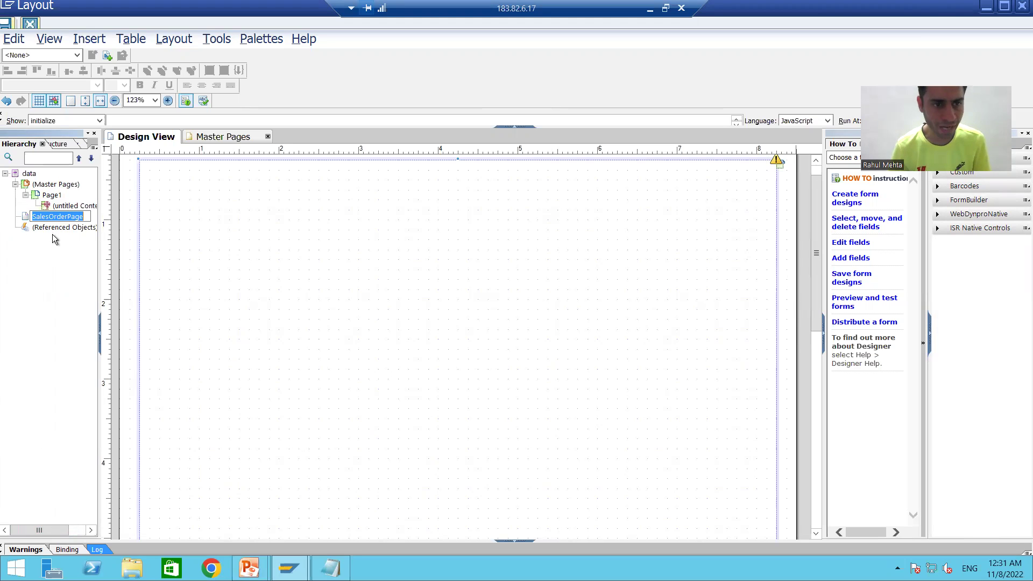
left_click(51, 230)
left_click(49, 219)
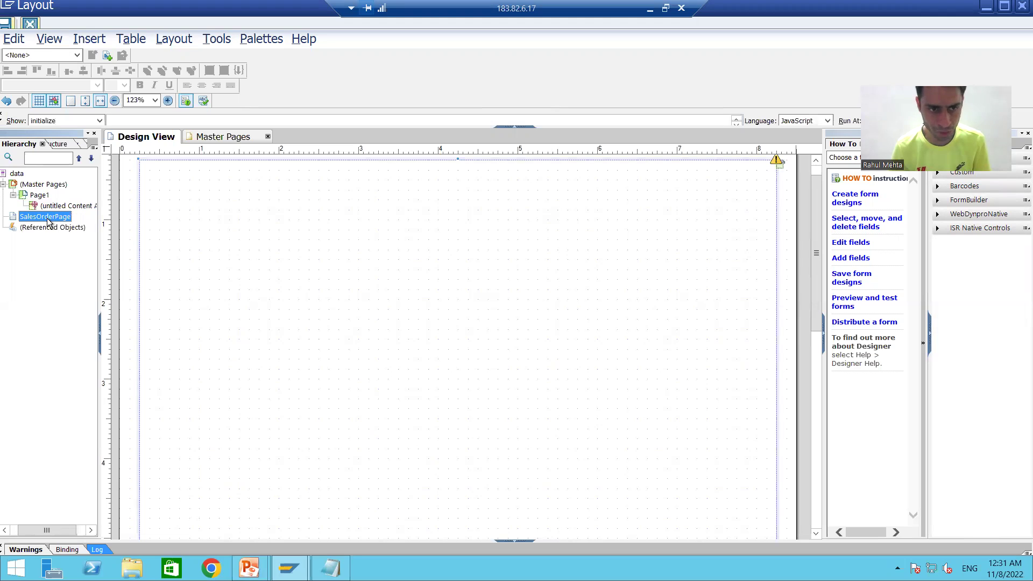
right_click(49, 221)
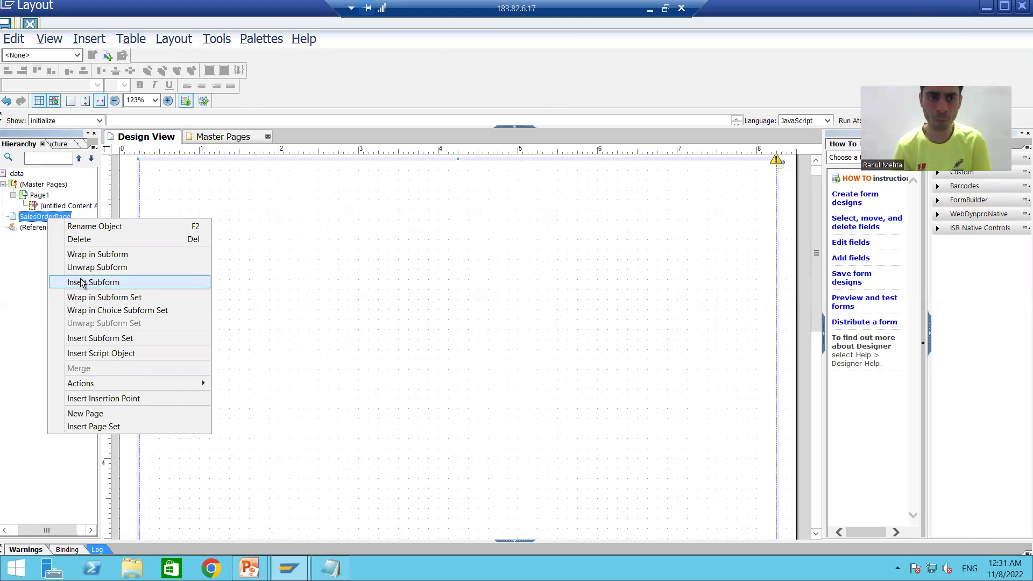
left_click(263, 275)
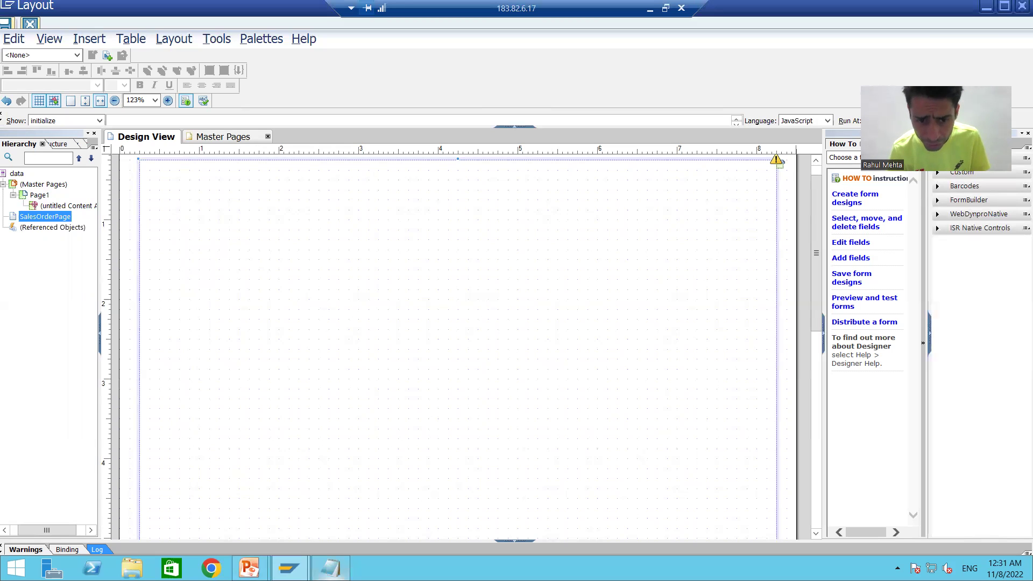
Step: Switch to the Notepad layout notes and review the sections, especially the item number, amount and currency columns
left_click(334, 570)
left_click_drag(272, 39, 607, 320)
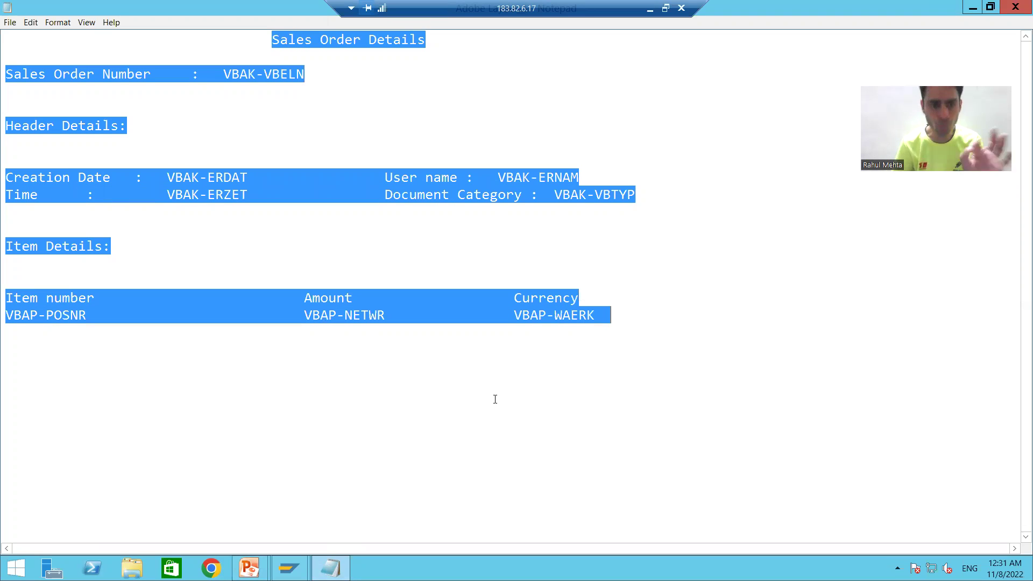
left_click(428, 430)
left_click_drag(599, 314, 6, 296)
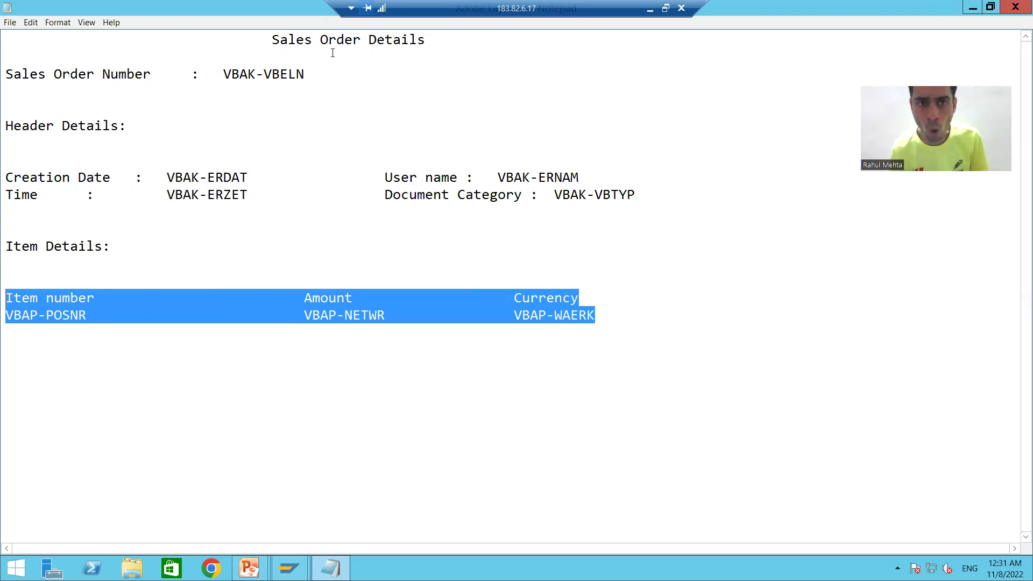
left_click(280, 73)
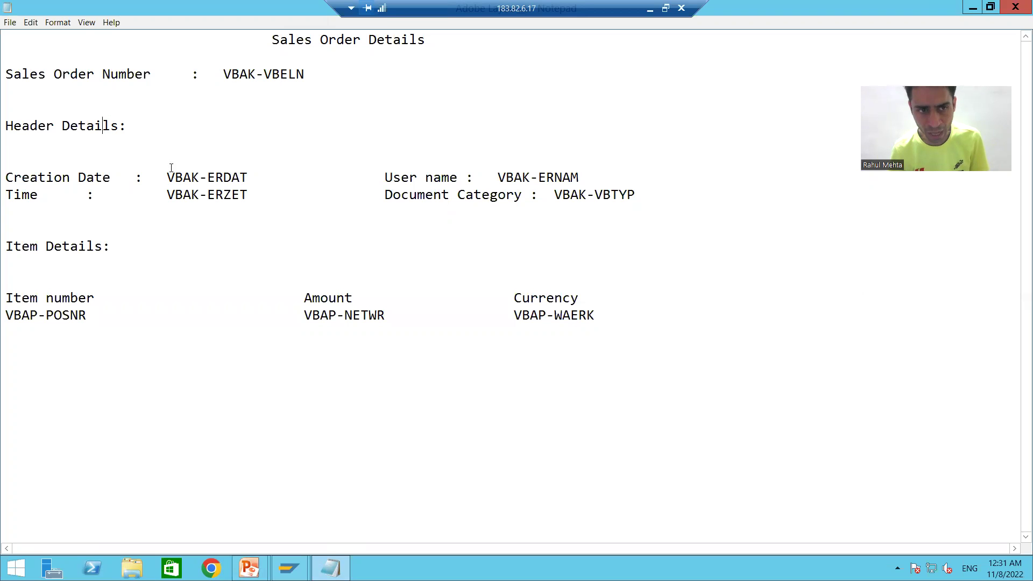
left_click_drag(295, 289, 112, 284)
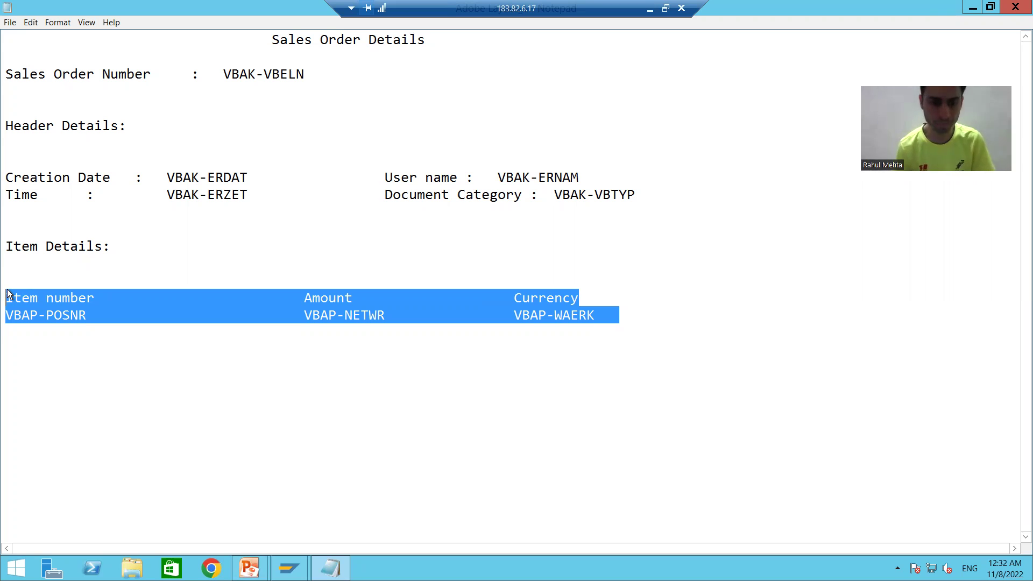
Step: Switch back to the SAP form layout and select the SalesOrderPage subform, keeping its name
left_click(288, 568)
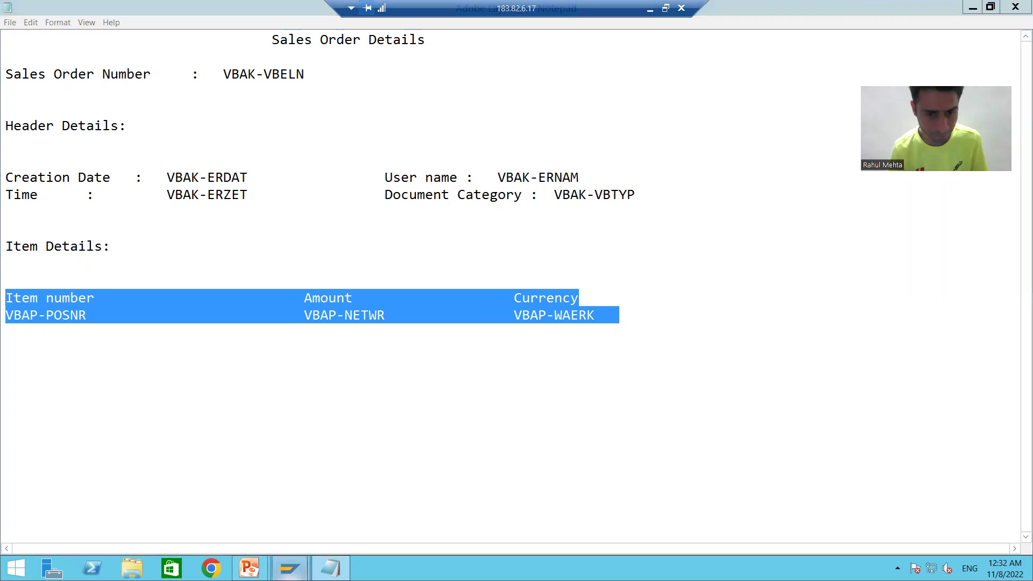
left_click(335, 508)
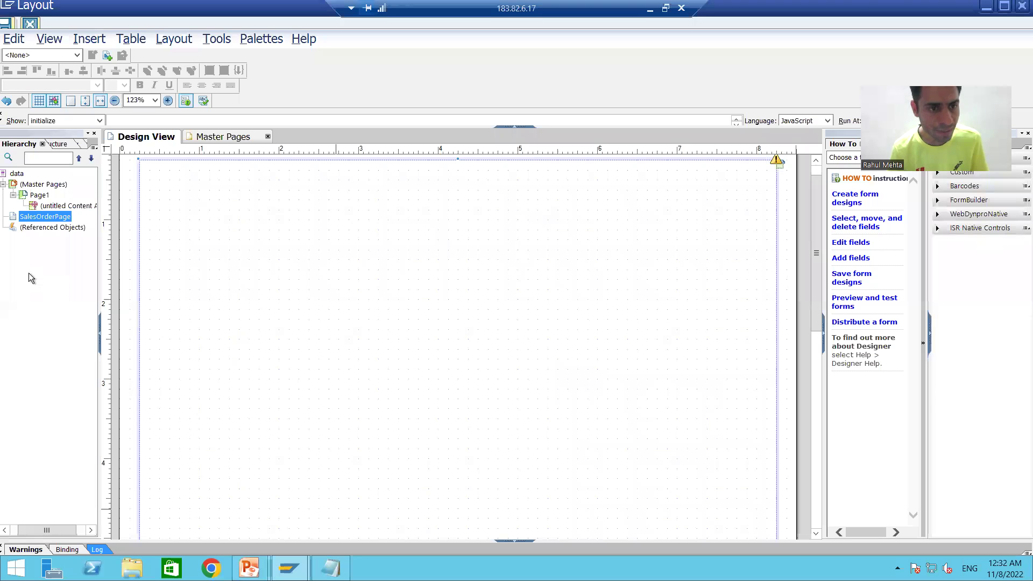
left_click(39, 217)
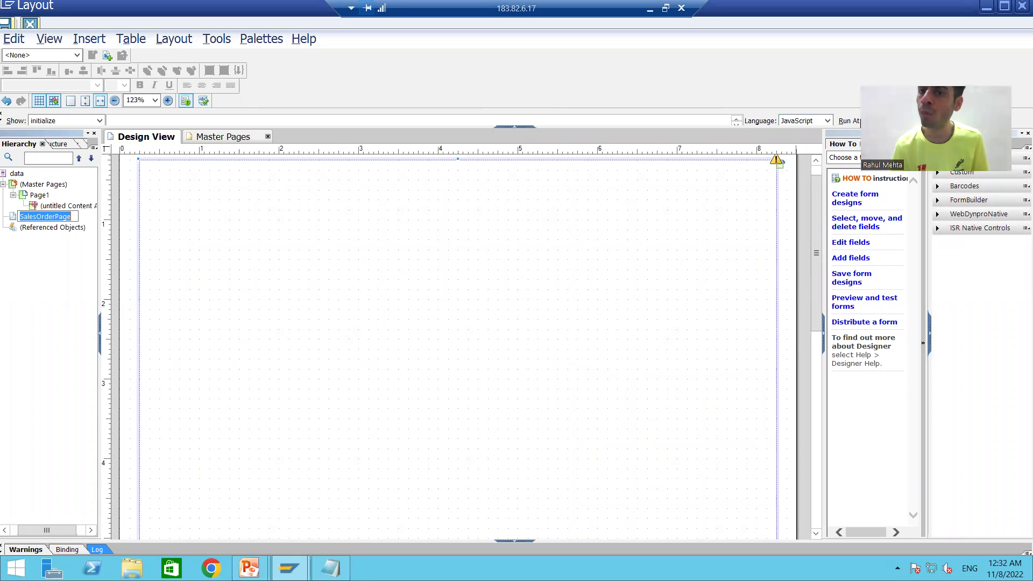
left_click_drag(858, 90, 747, 12)
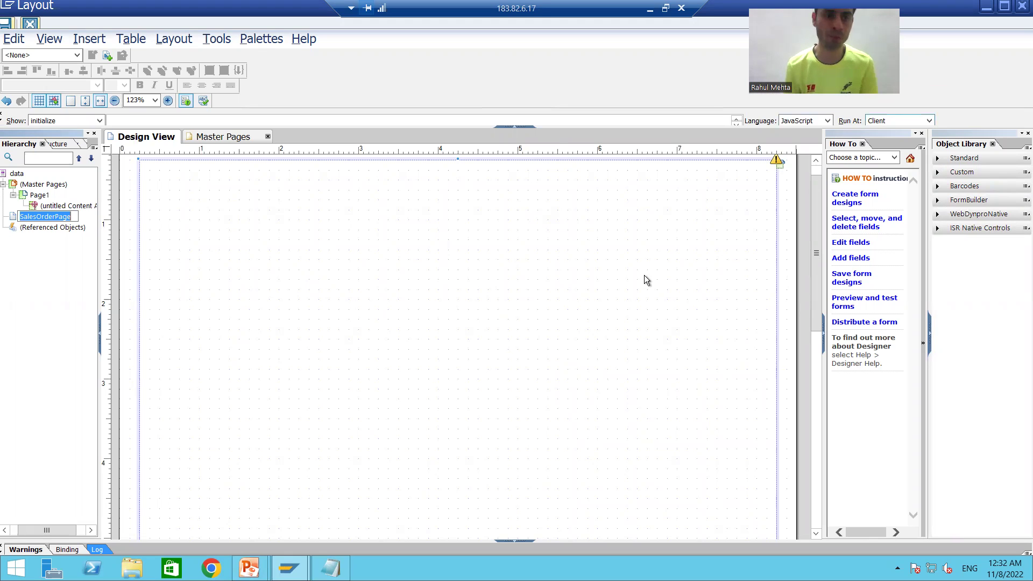
key("Return")
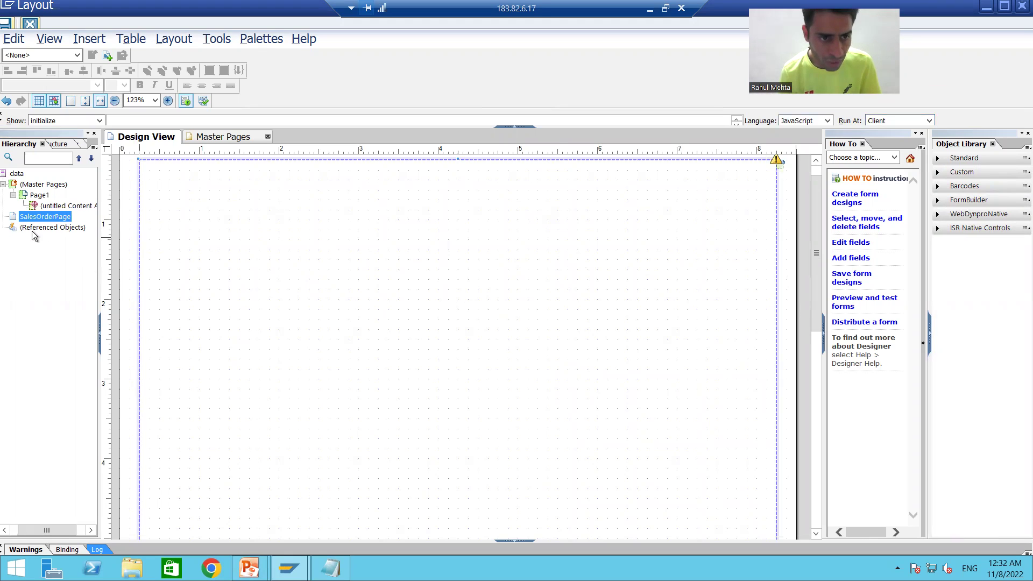
Step: Reset the palette locations and undock the Object palette so it floats above the design area
left_click(36, 221)
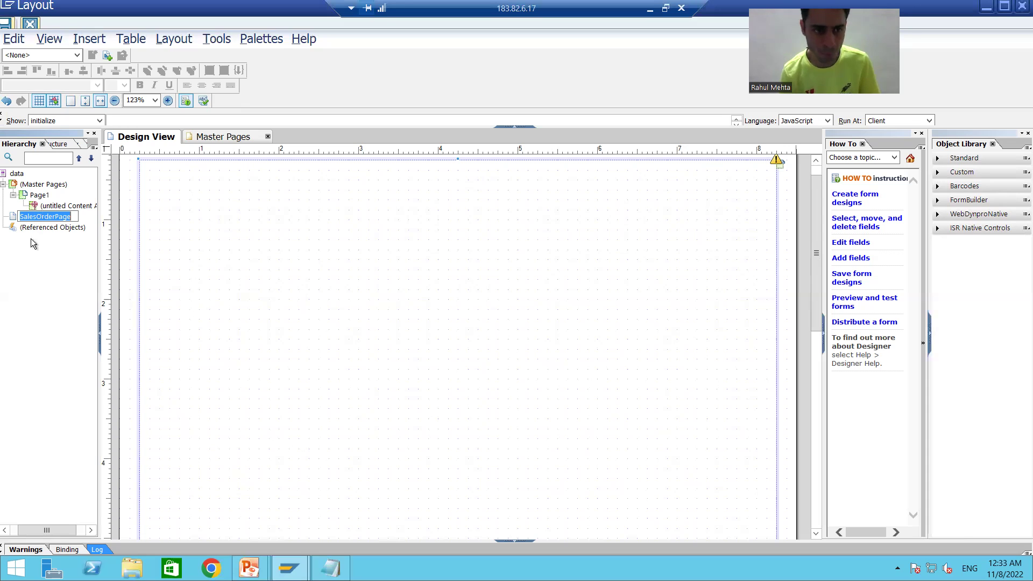
left_click(38, 226)
left_click(34, 217)
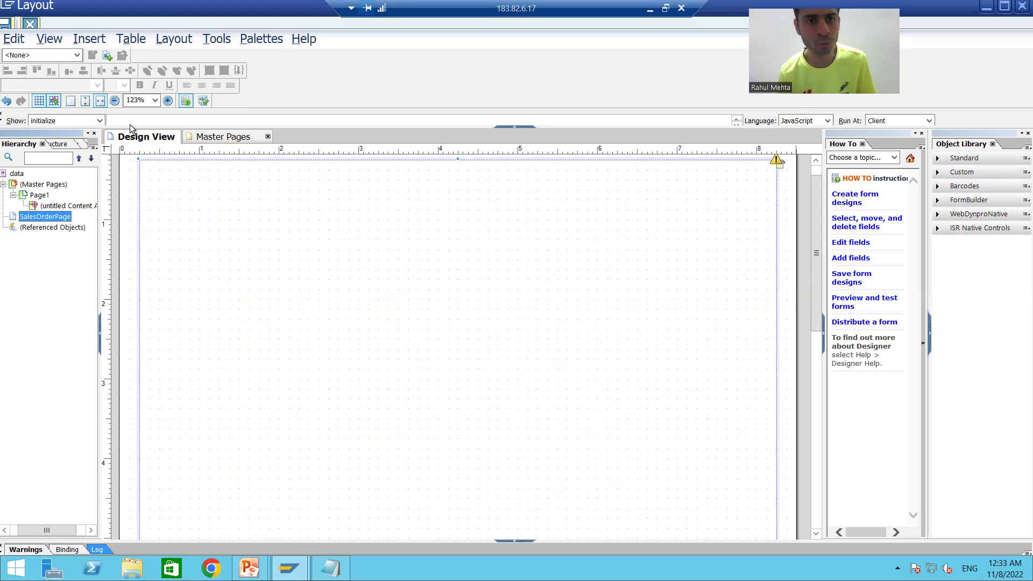
left_click(256, 43)
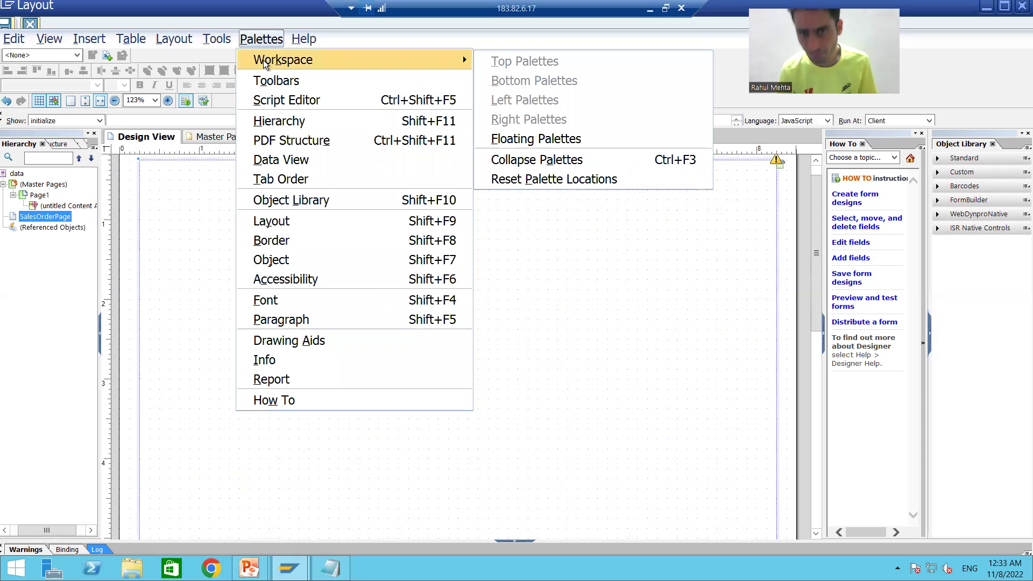
mouse_move(447, 60)
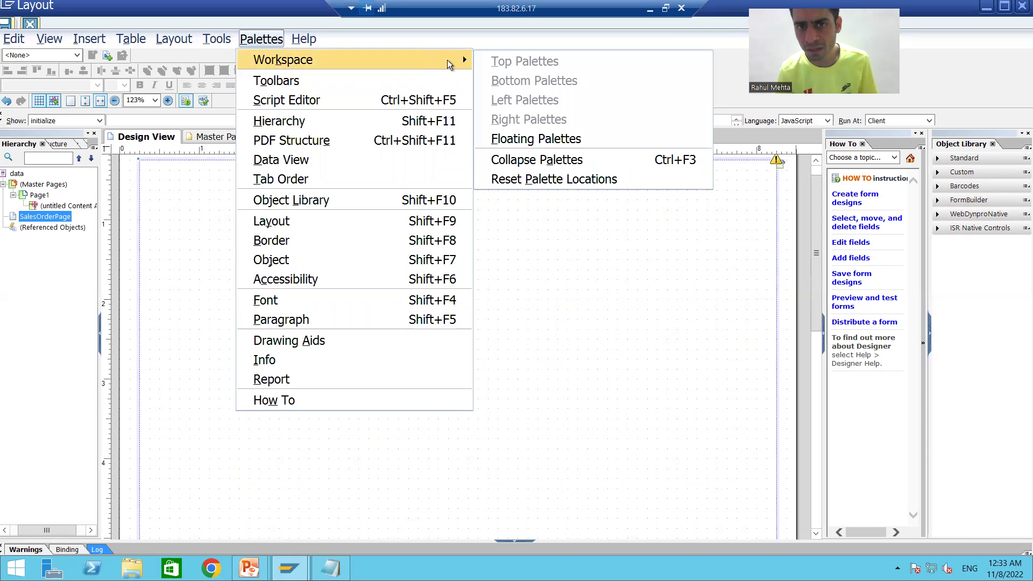
left_click(498, 180)
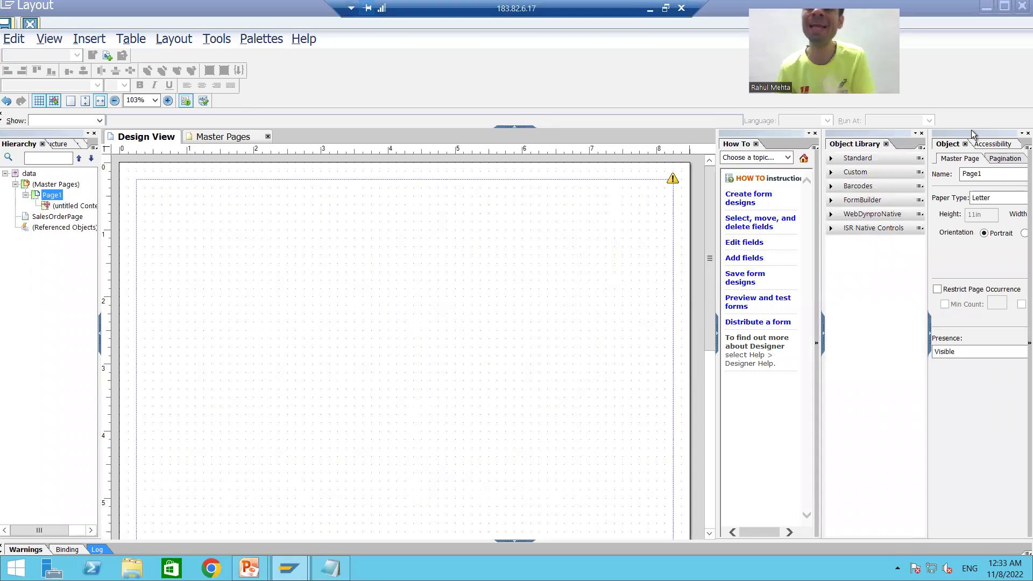
left_click_drag(967, 138, 563, 31)
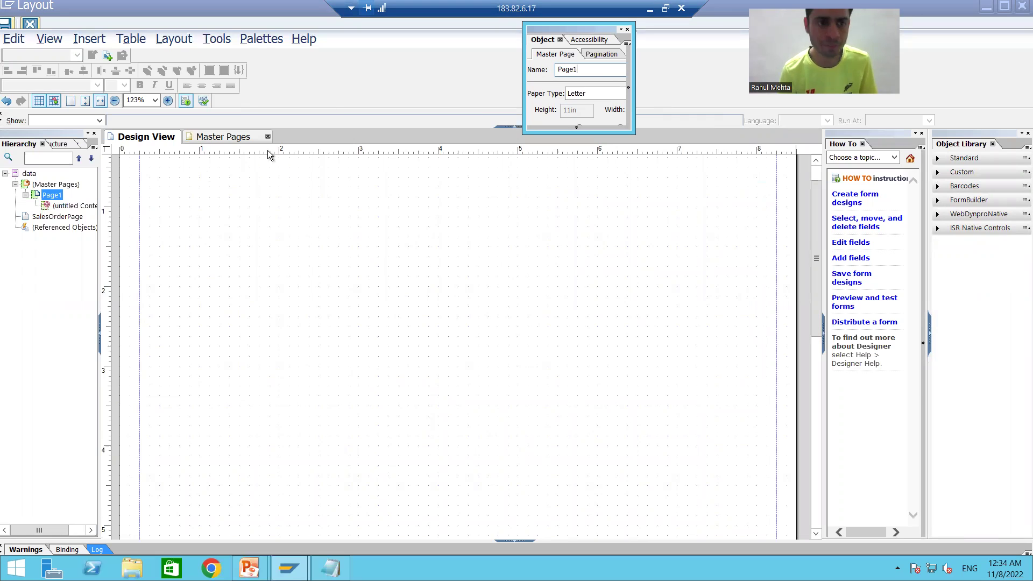
Step: Widen the Object palette and set the SalesOrderPage subform's content to Flowed
left_click(50, 186)
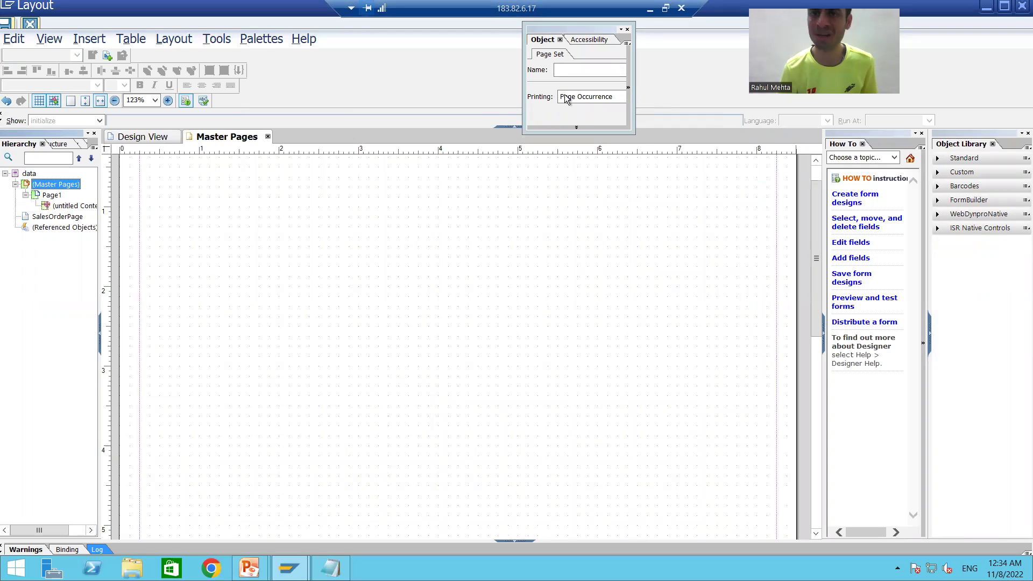
left_click(58, 217)
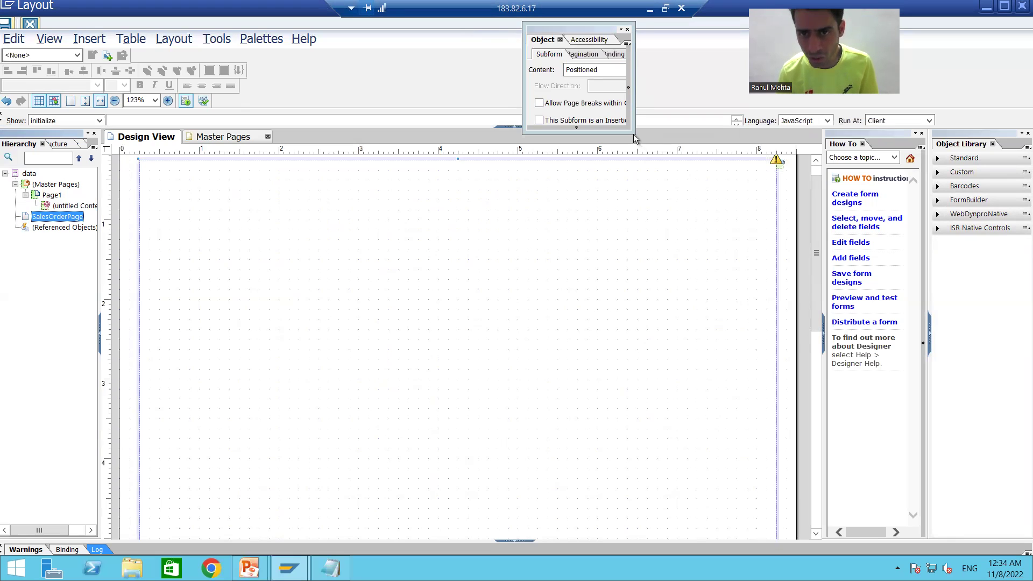
left_click_drag(634, 135, 745, 142)
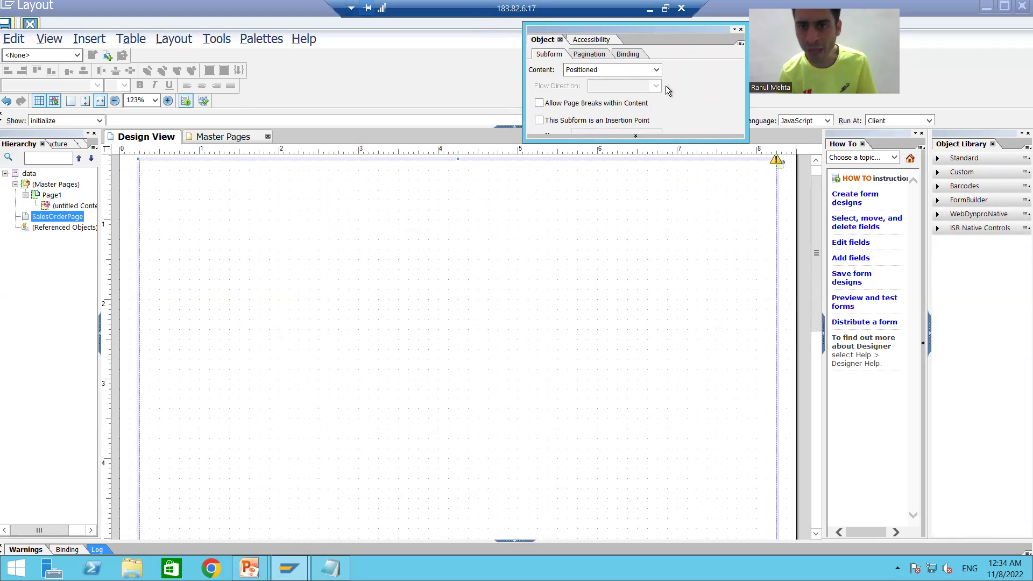
left_click(658, 71)
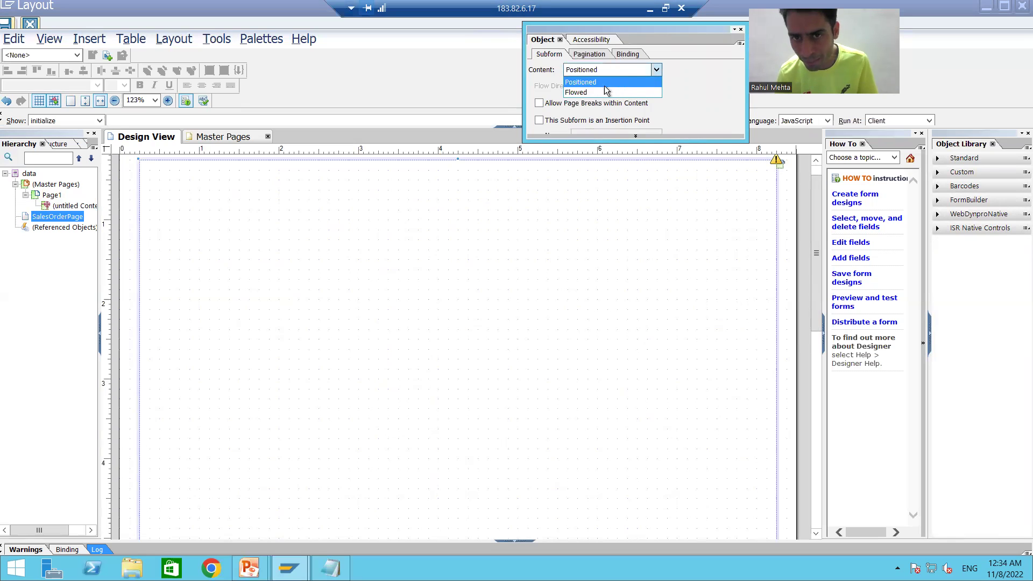
left_click(587, 92)
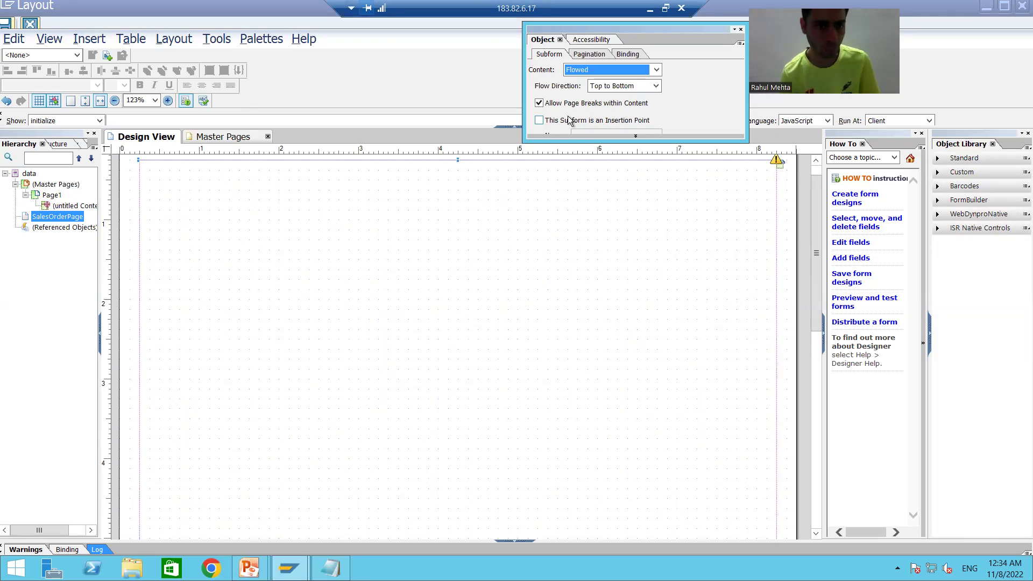
Step: Insert a subform inside SalesOrderPage and resize it to about 5.4 in wide and 0.4 in high
right_click(45, 221)
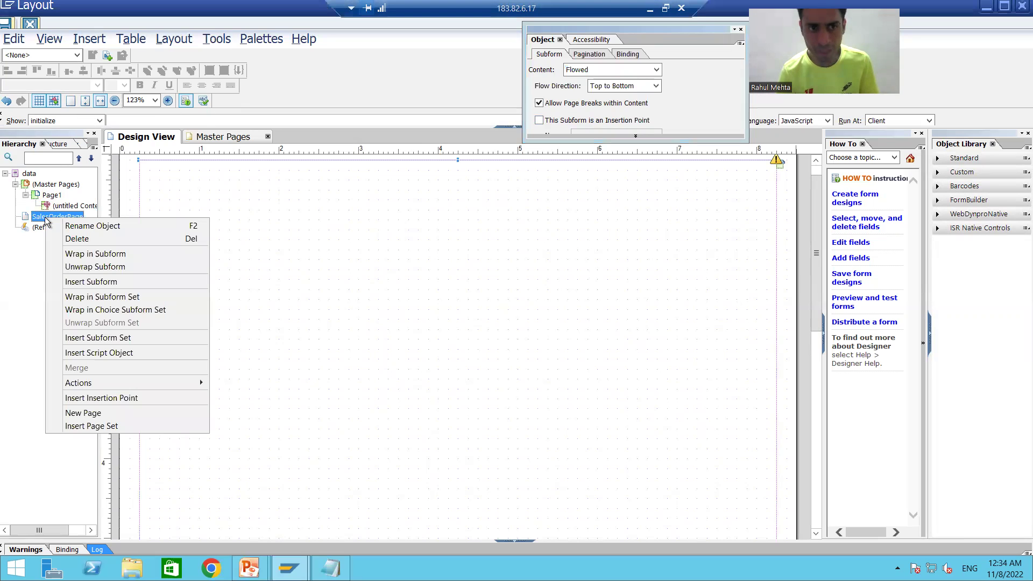
left_click(88, 281)
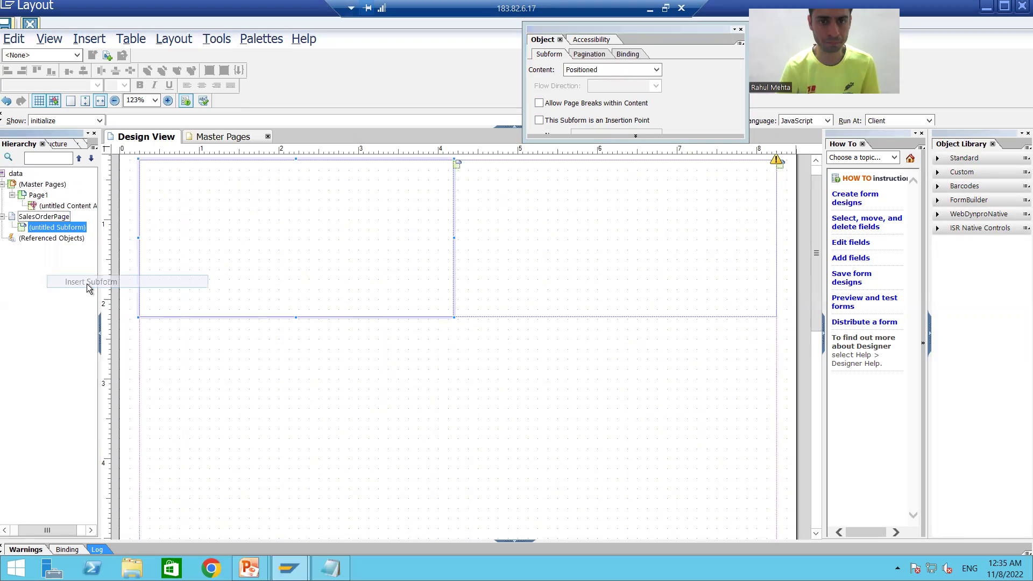
left_click_drag(298, 320, 321, 188)
left_click_drag(453, 173, 568, 173)
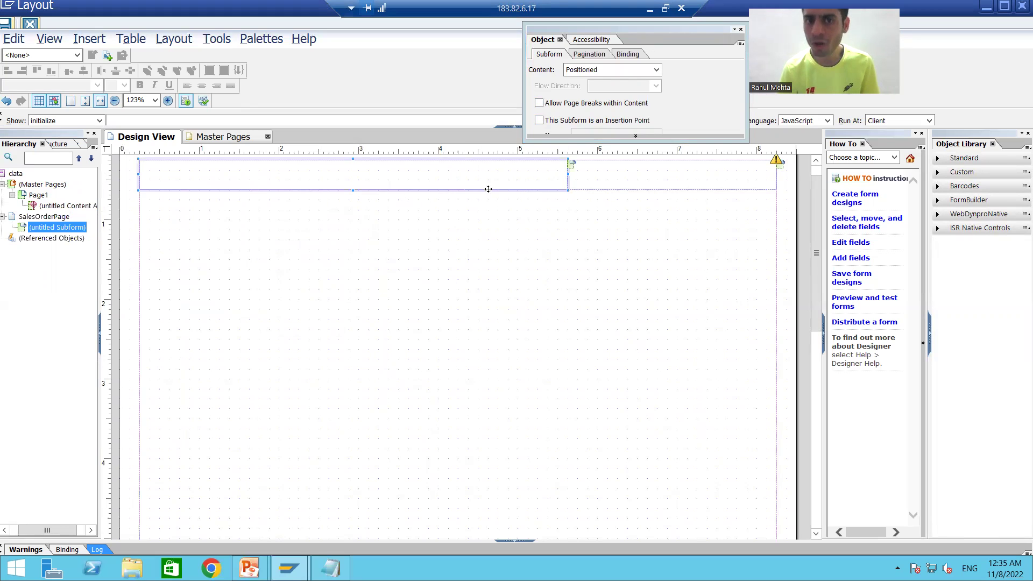
Step: Review the Sales Order Details title line in the Notepad layout notes and return to the SAP form layout
left_click(331, 567)
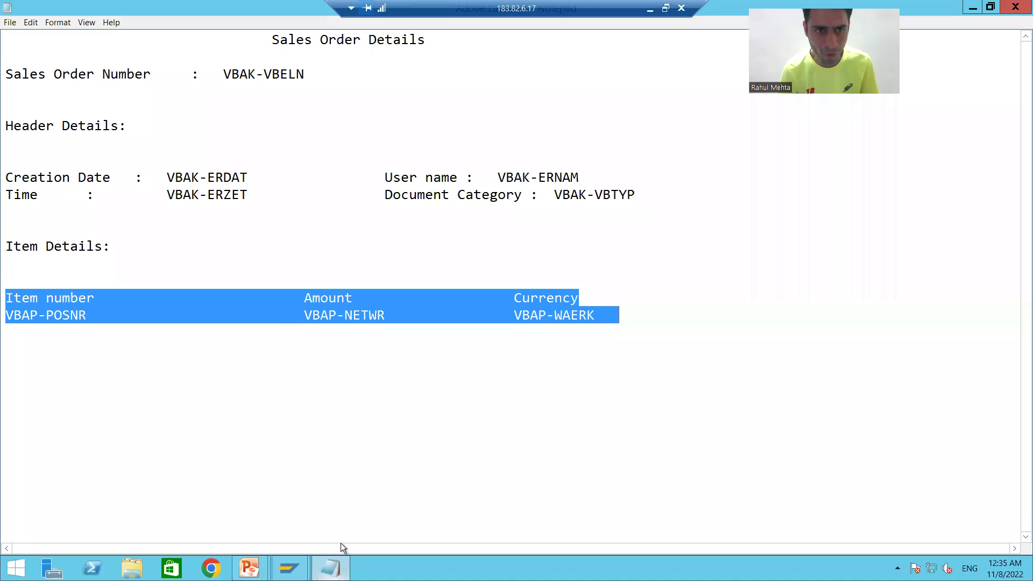
left_click_drag(272, 39, 439, 43)
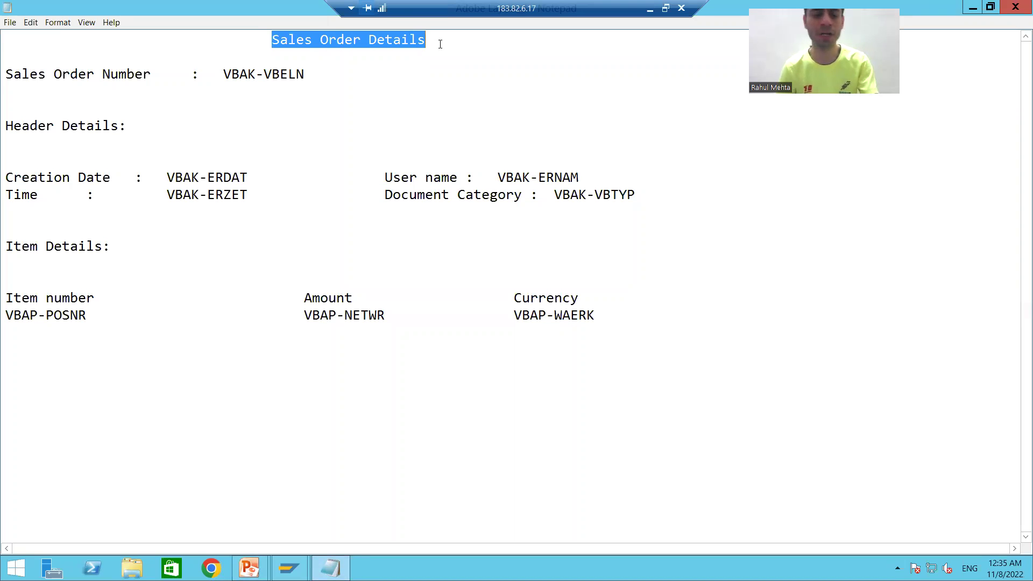
key("alt+Tab")
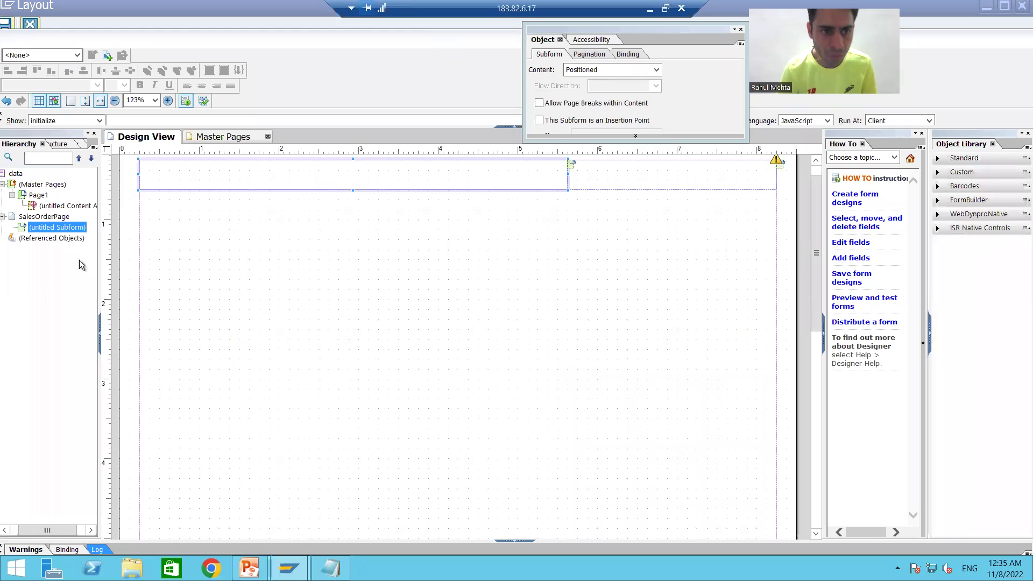
Step: Rename the untitled subform under SalesOrderPage as Salesorderdetailstitle
right_click(55, 233)
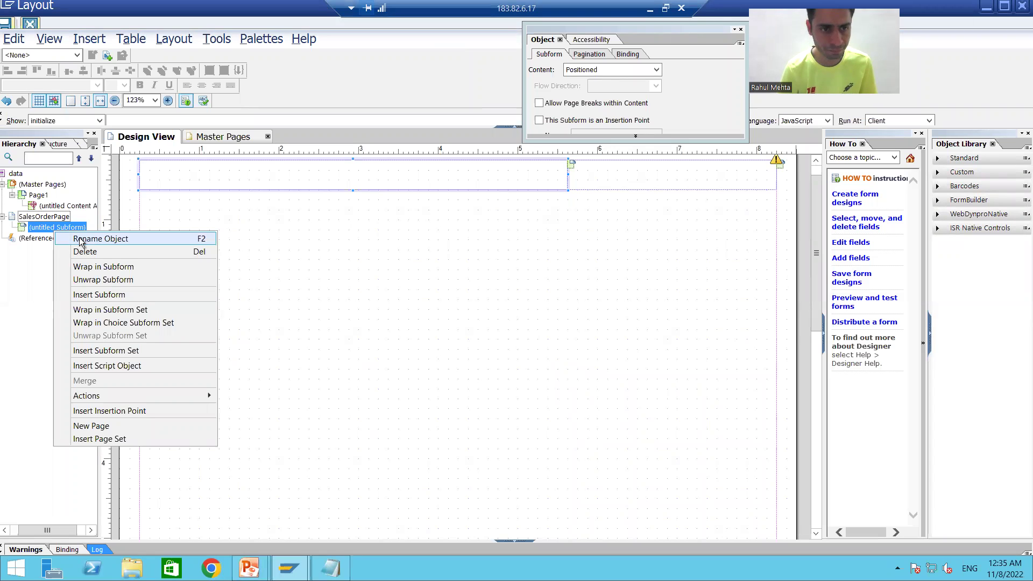
left_click(78, 238)
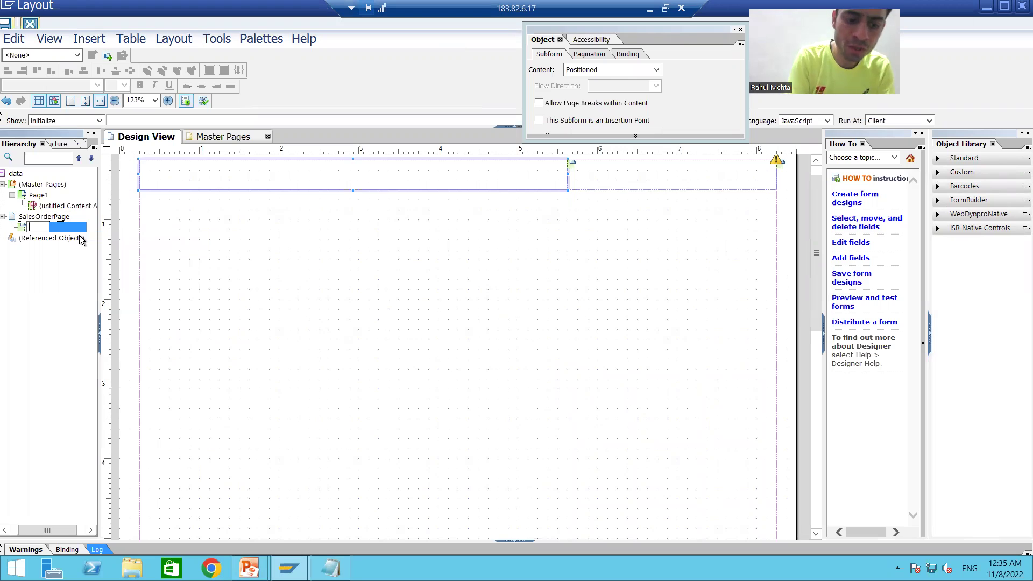
type("Salesorderdetails")
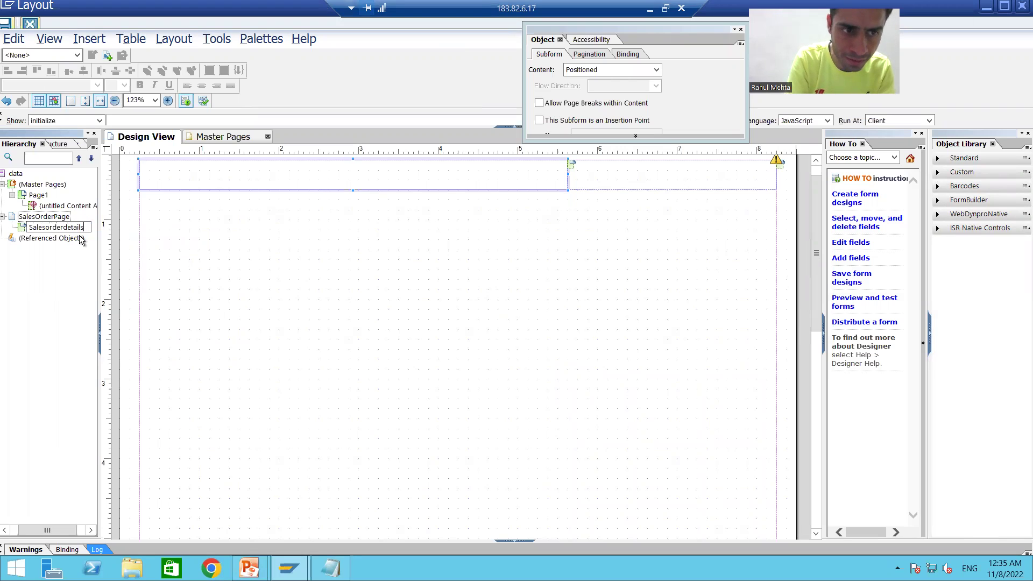
type("title")
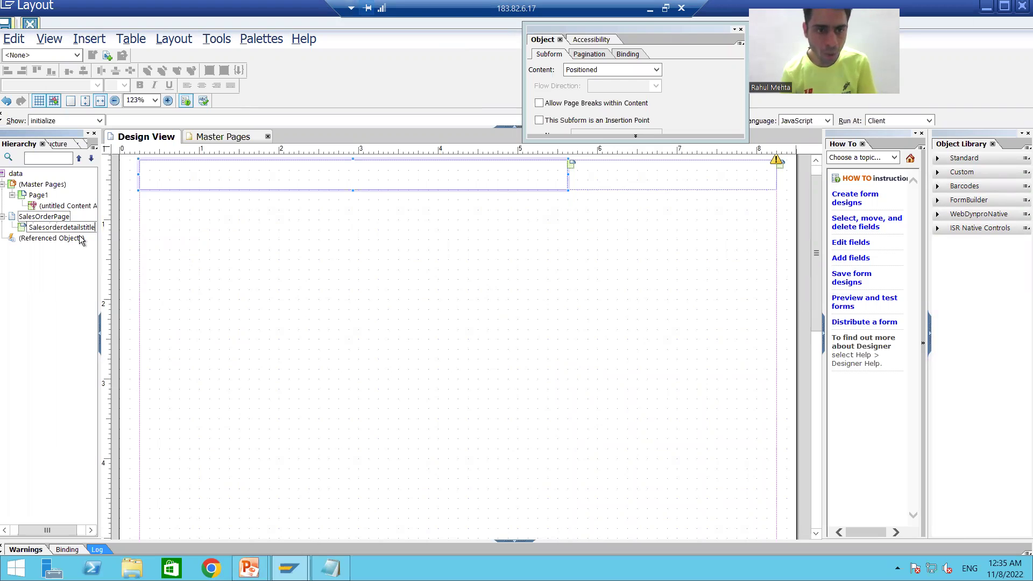
left_click(69, 227)
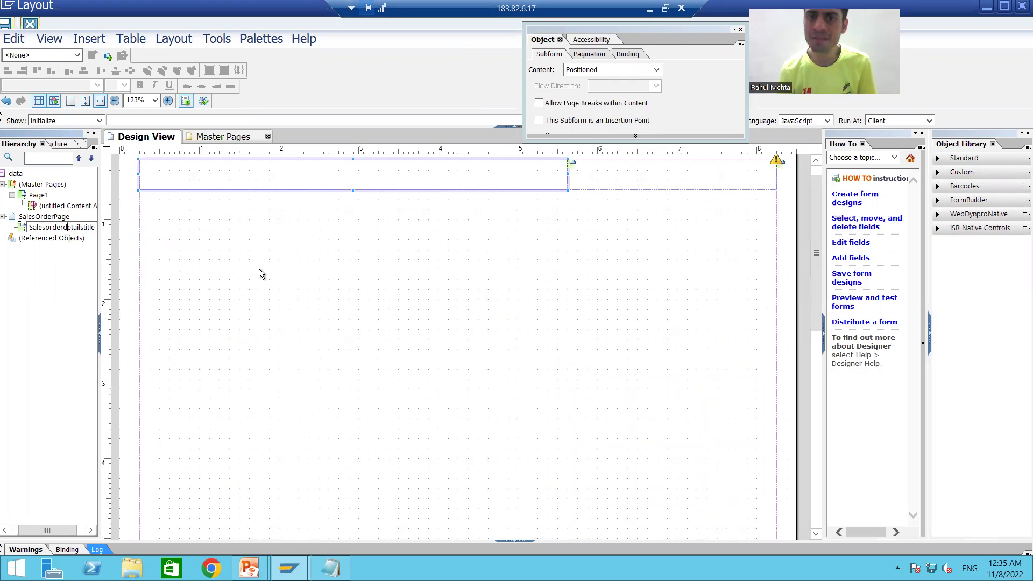
left_click(132, 265)
left_click(65, 229)
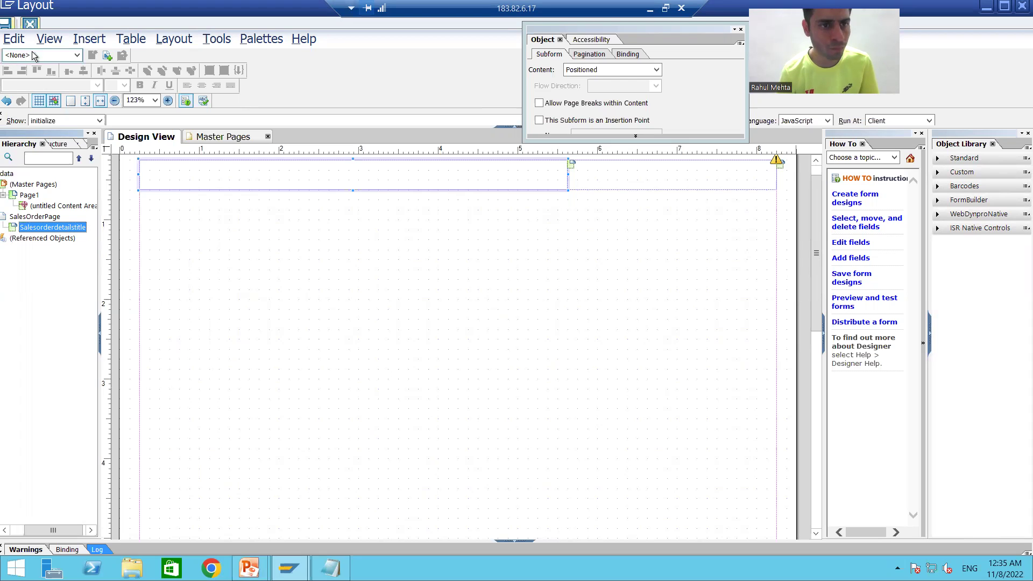
Step: Insert a standard Text object in the Salesorderdetailstitle subform and set its text to "Sales Order Details"
left_click(89, 44)
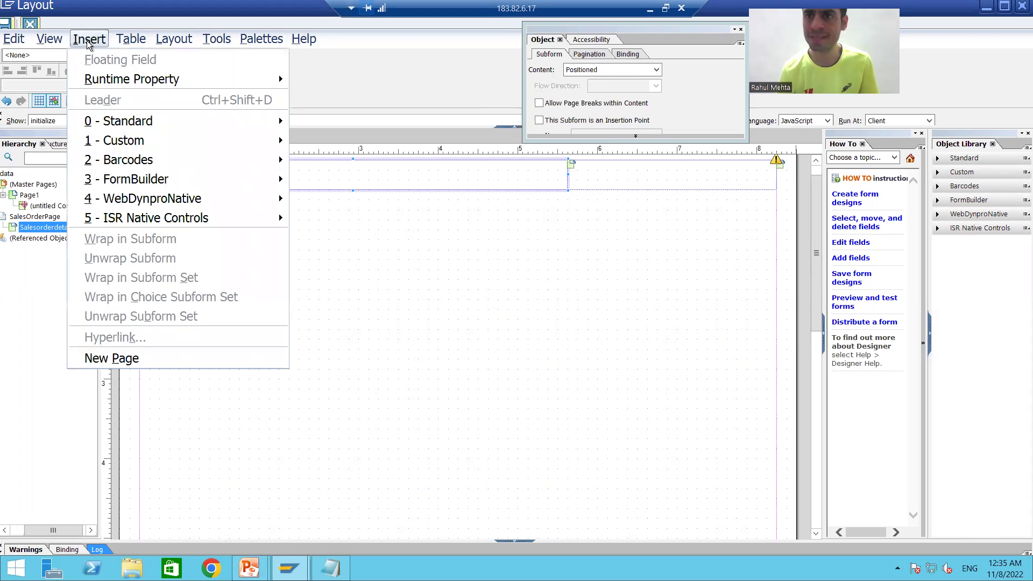
mouse_move(114, 124)
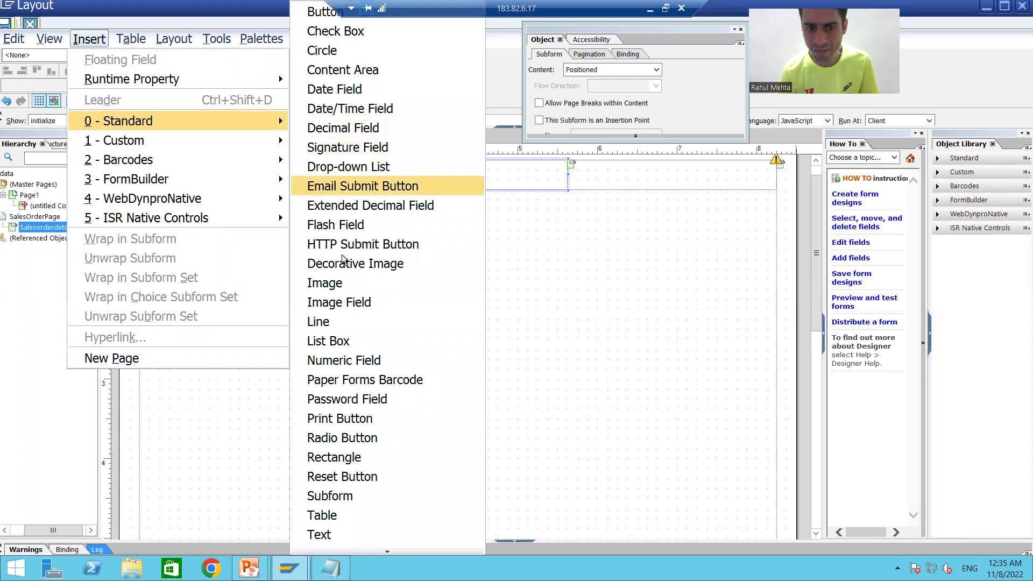
left_click(317, 536)
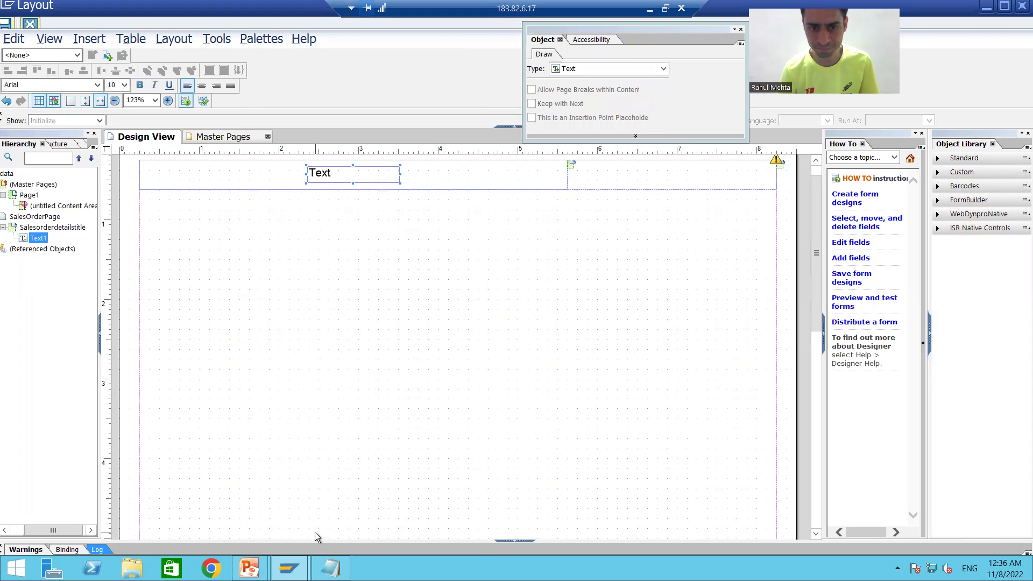
right_click(324, 172)
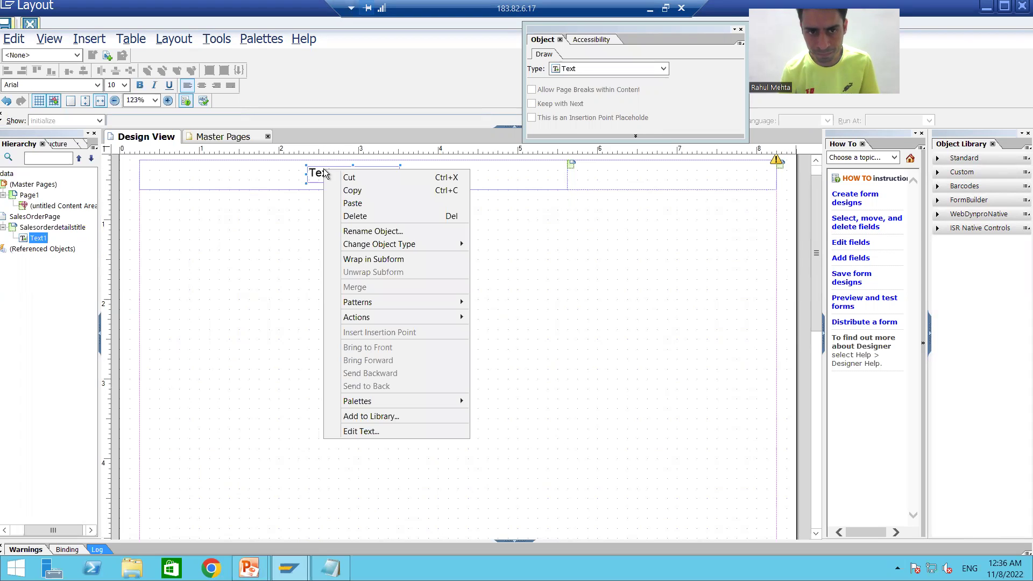
key("Escape")
double_click(326, 172)
type("Sales O")
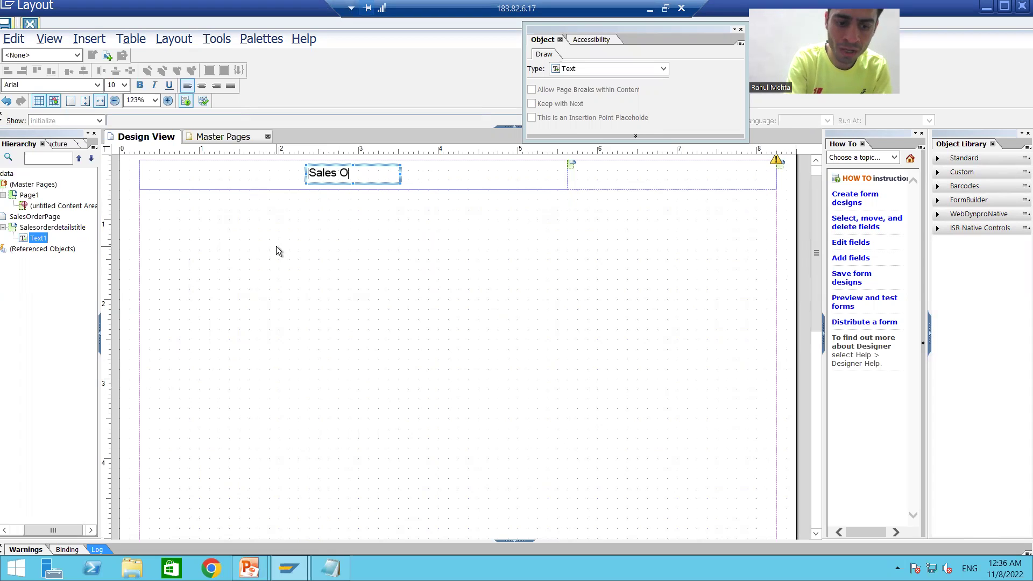
type("rder Details")
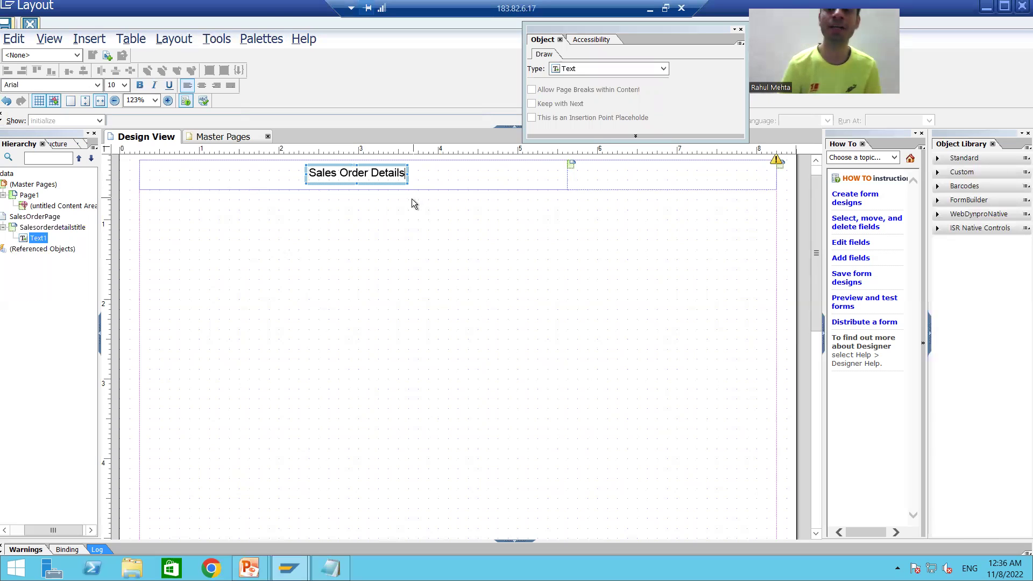
Step: Rename the title's text object in the hierarchy as Salesorderdetails
right_click(41, 240)
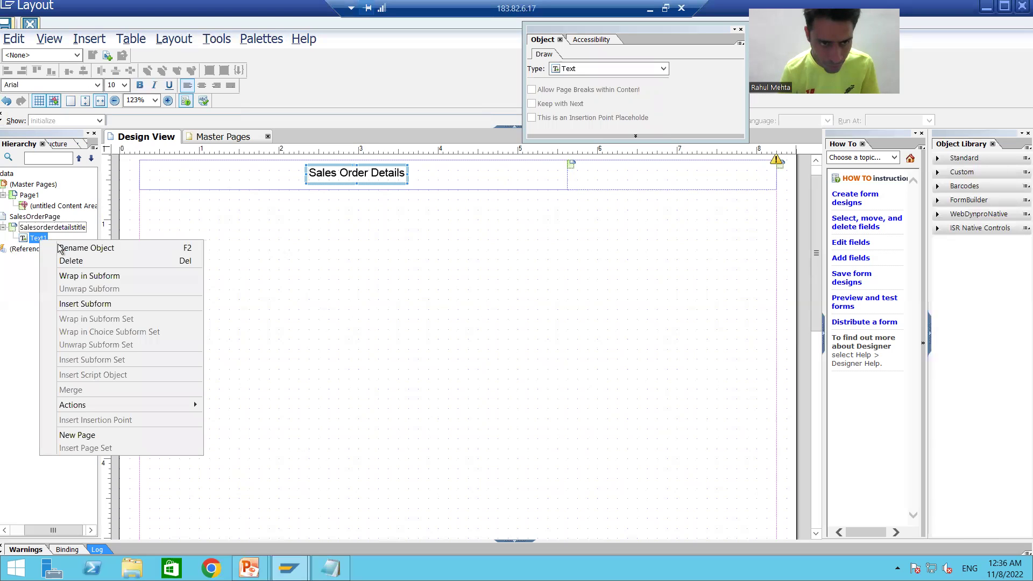
left_click(60, 247)
type("Saleso")
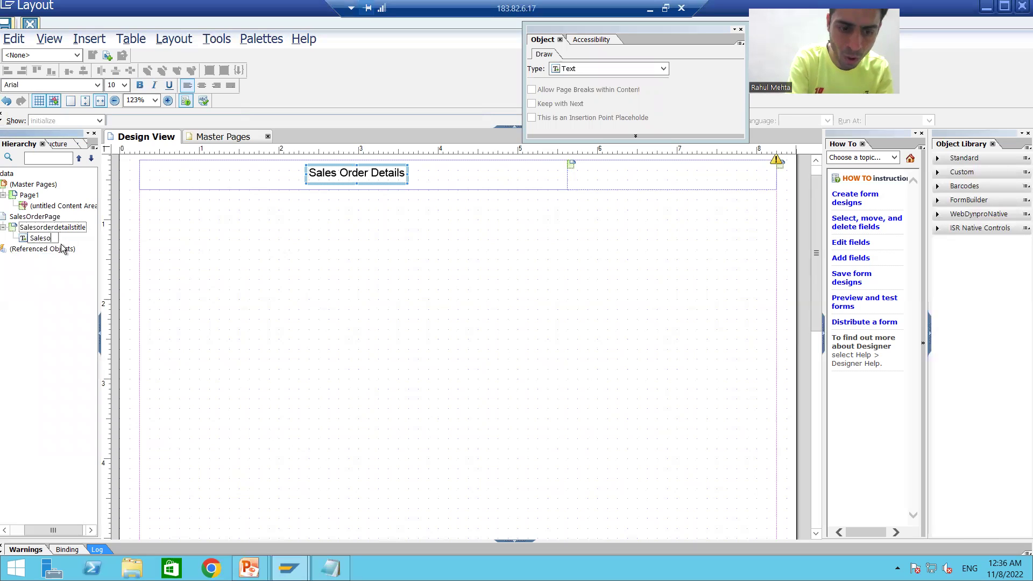
type("rderdetails")
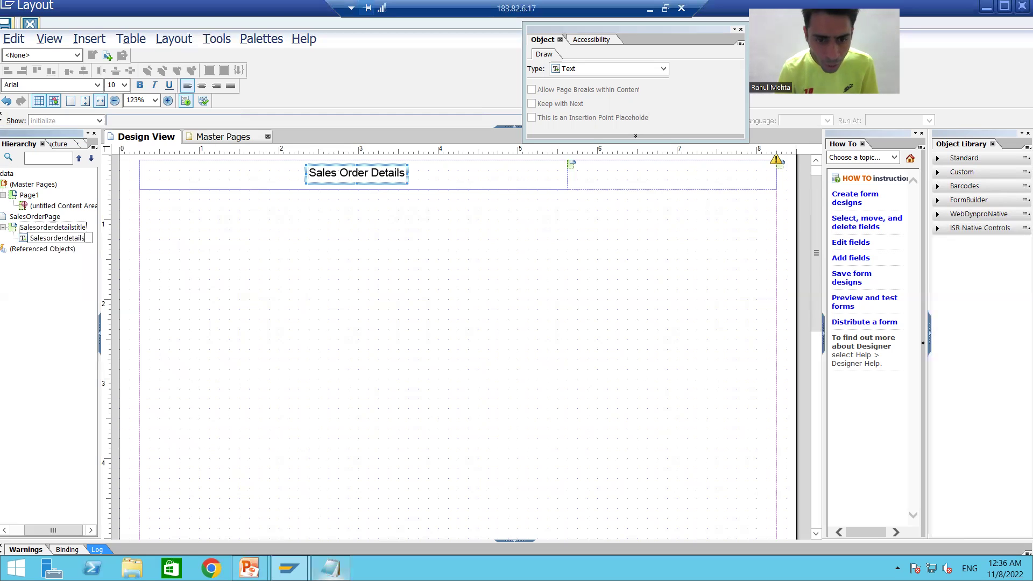
Step: Review the Sales Order Number line with VBAK-VBELN in the Notepad notes and return to the SAP form layout
left_click(330, 567)
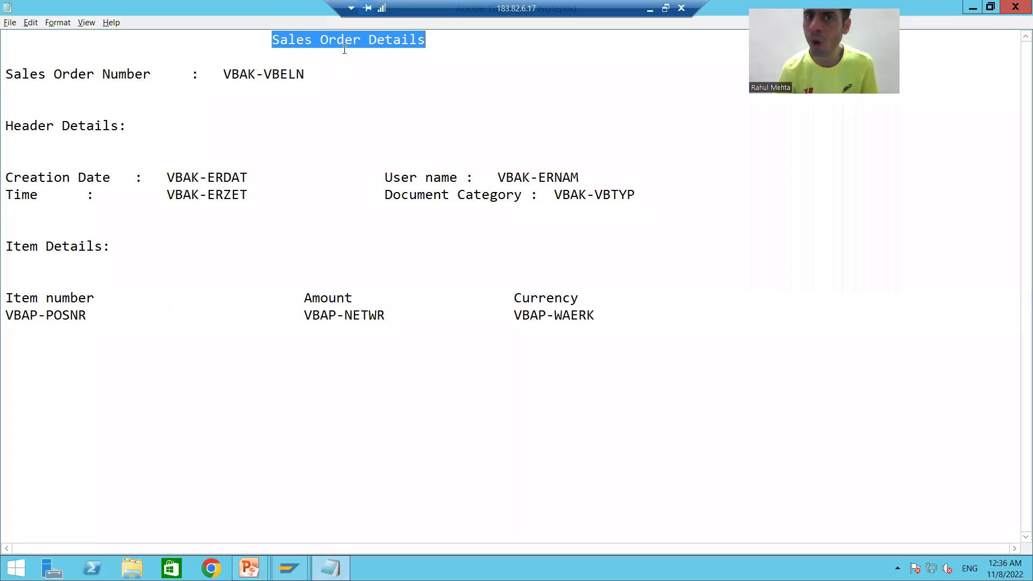
left_click(325, 70)
left_click_drag(304, 74, 6, 74)
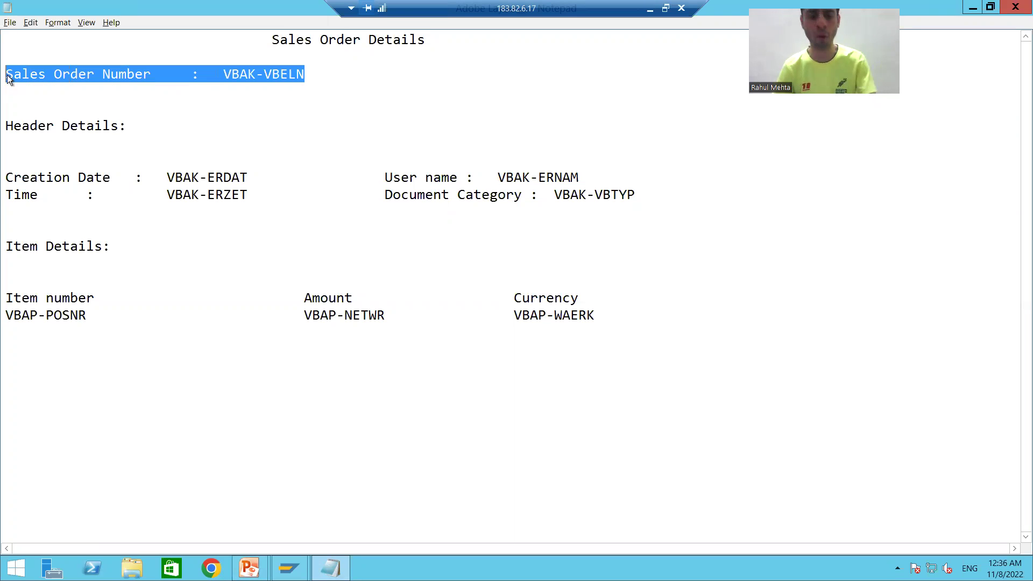
key("alt+Tab")
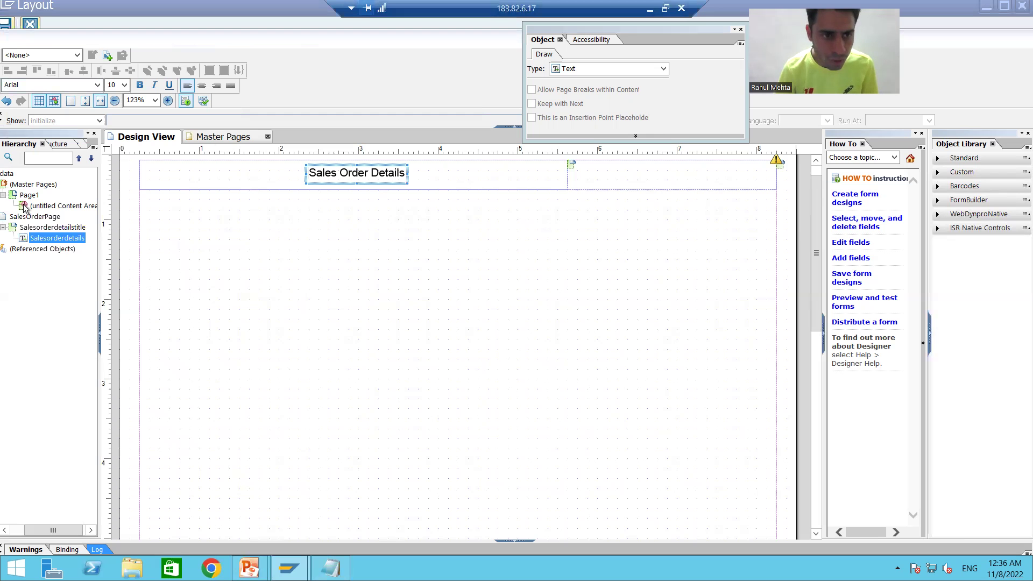
Step: Insert a new subform under SalesOrderPage and resize it to about 7.4 in wide and 1.3 in high
left_click(34, 217)
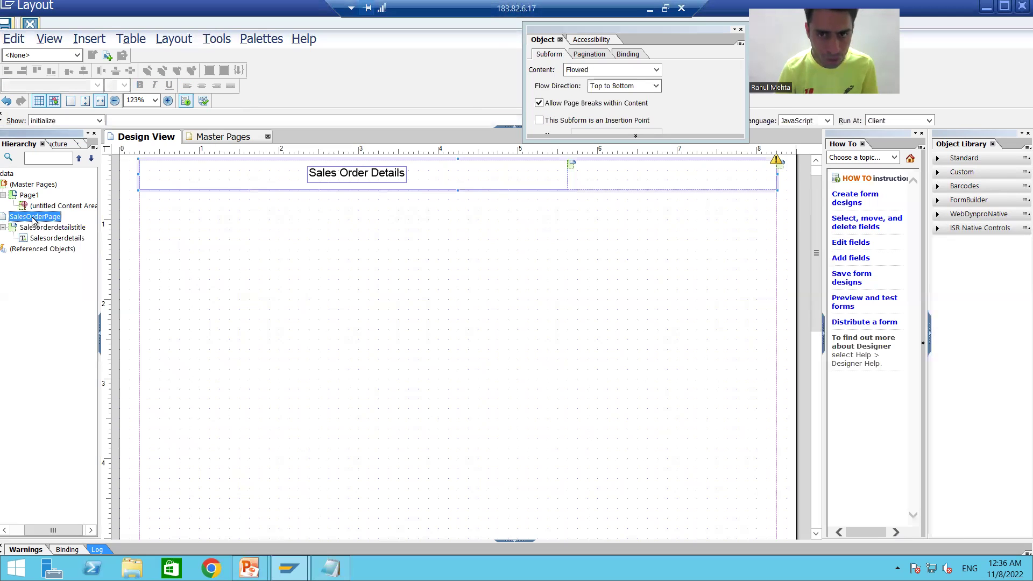
right_click(33, 217)
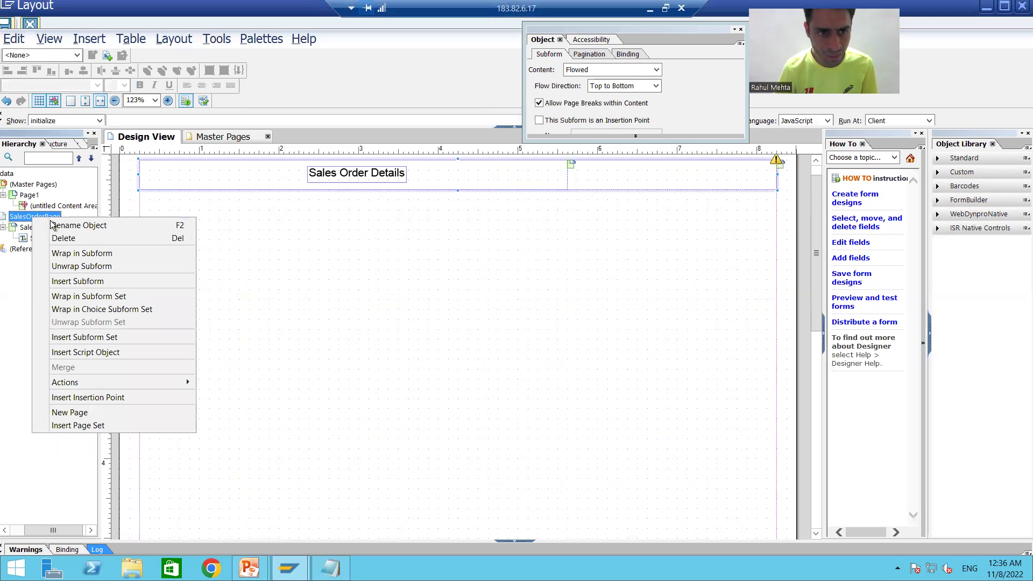
left_click(58, 280)
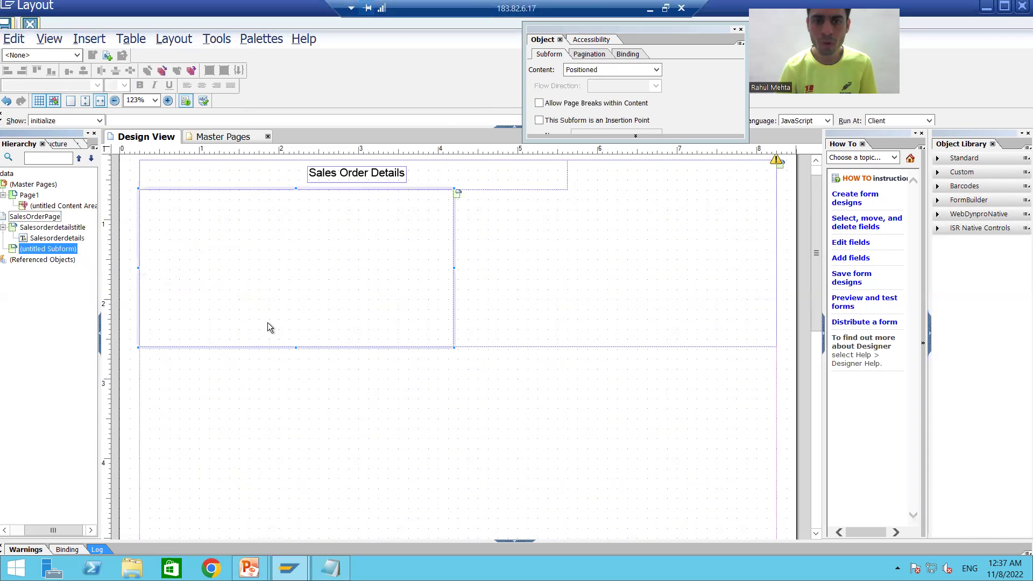
left_click_drag(454, 269, 726, 268)
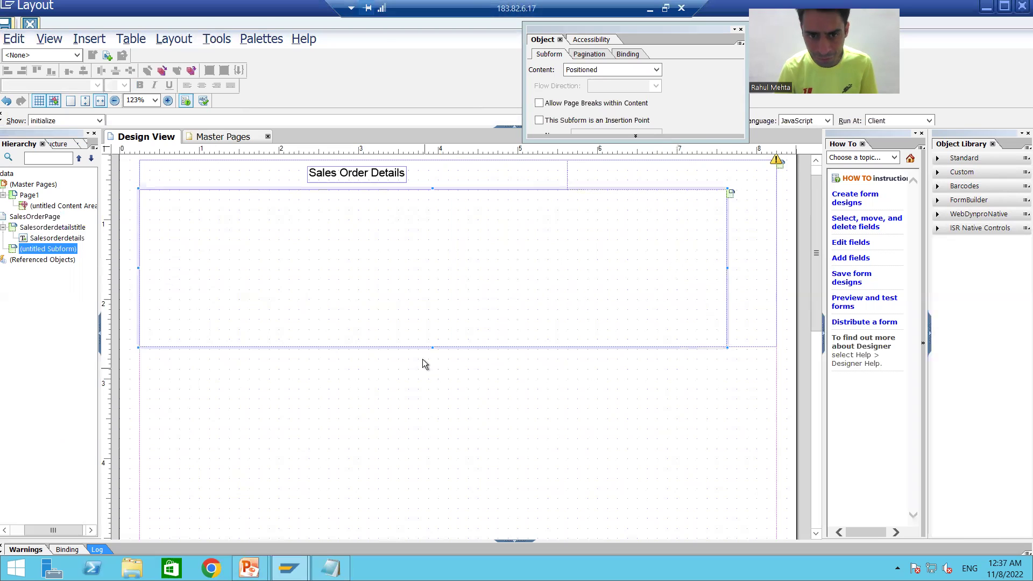
left_click_drag(431, 347, 439, 289)
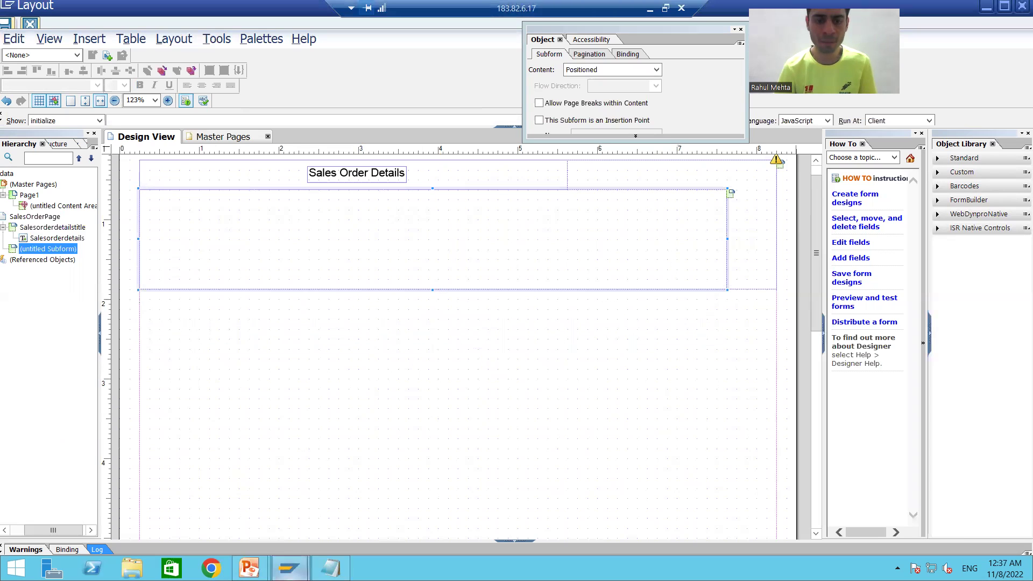
Step: Review the Sales Order Number label and its VBAK-VBELN value in the Notepad notes, and return to the SAP form layout
key("alt+Tab")
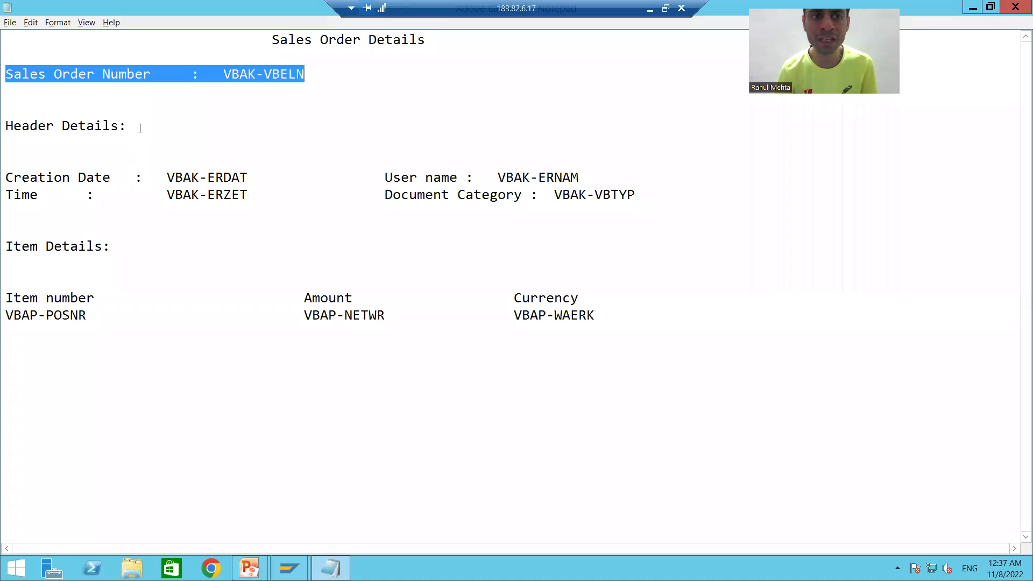
left_click(126, 76)
left_click(275, 73)
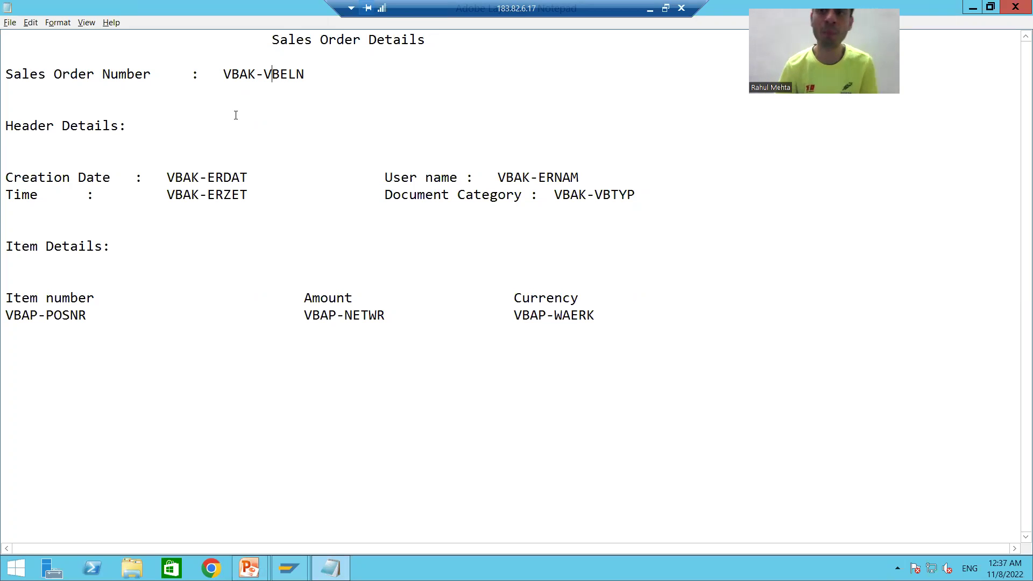
left_click(126, 74)
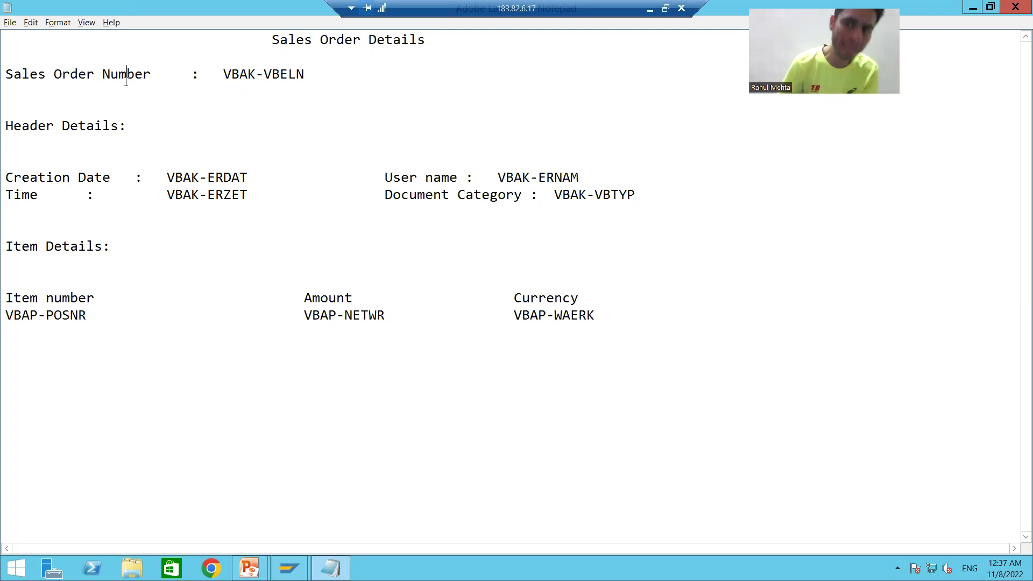
left_click(273, 73)
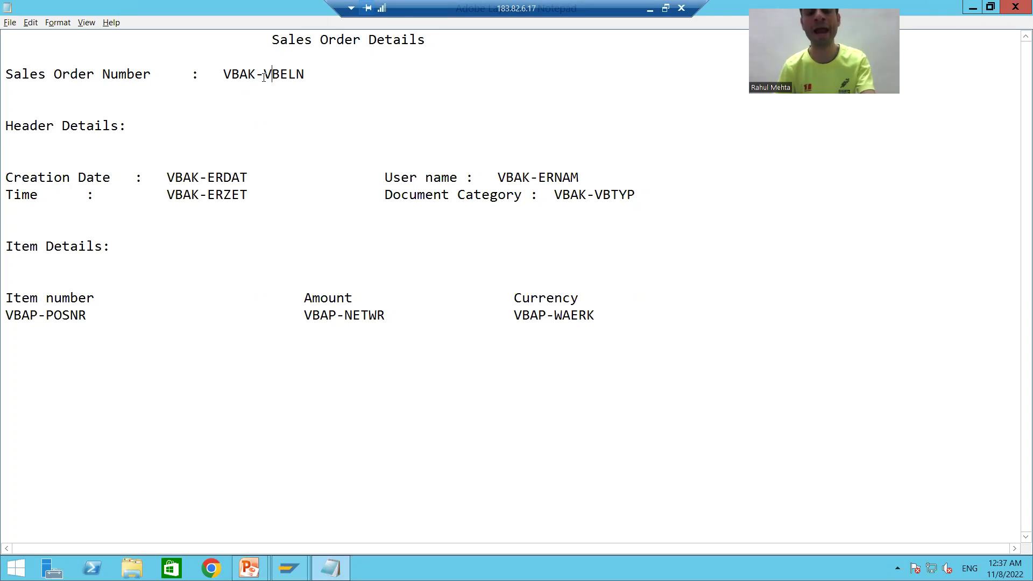
key("alt+Tab")
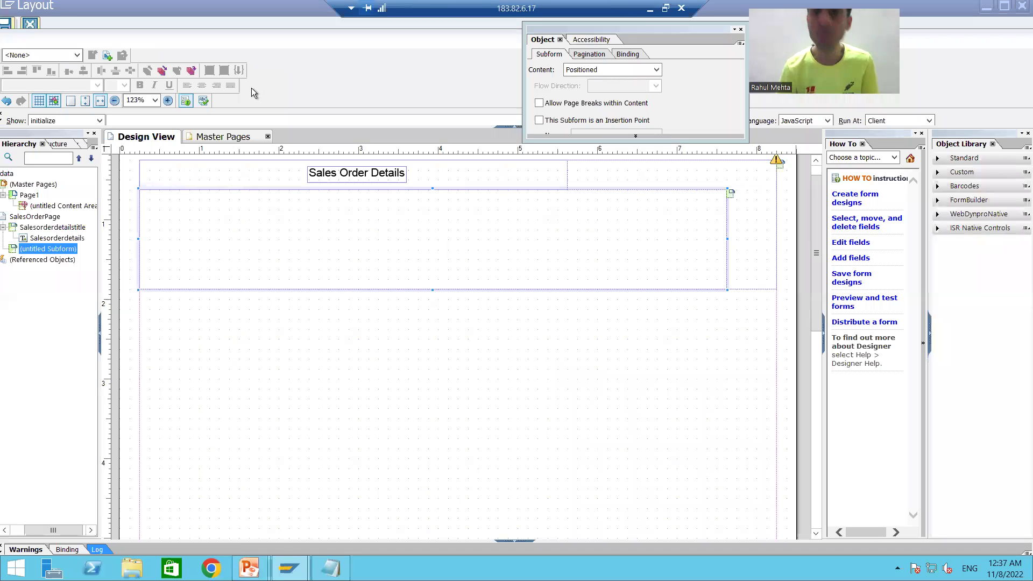
Step: Rename the untitled subform below the Salesorderdetailstitle subform as SalesorderInput
right_click(49, 251)
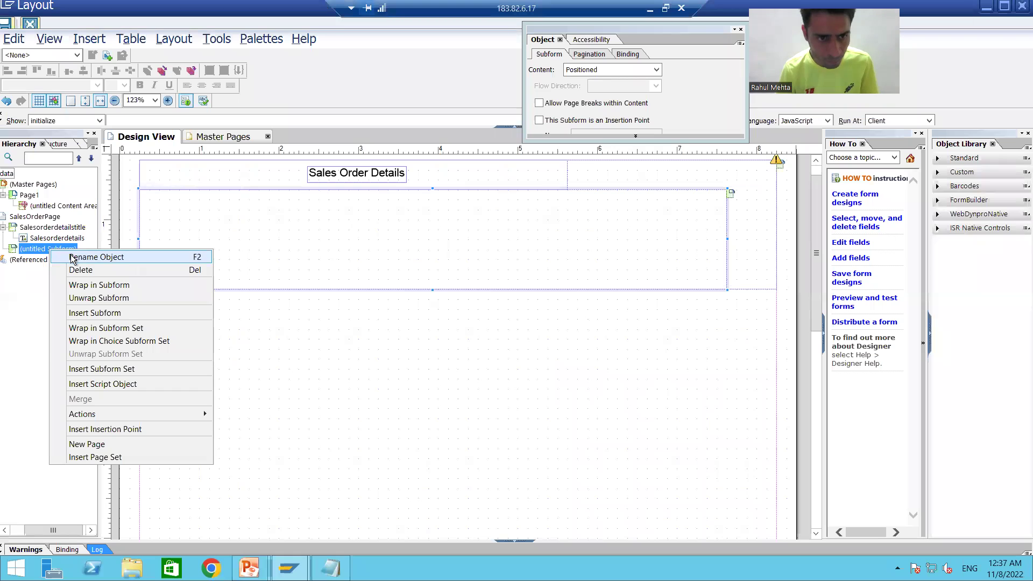
left_click(96, 257)
type("SalesorderInput")
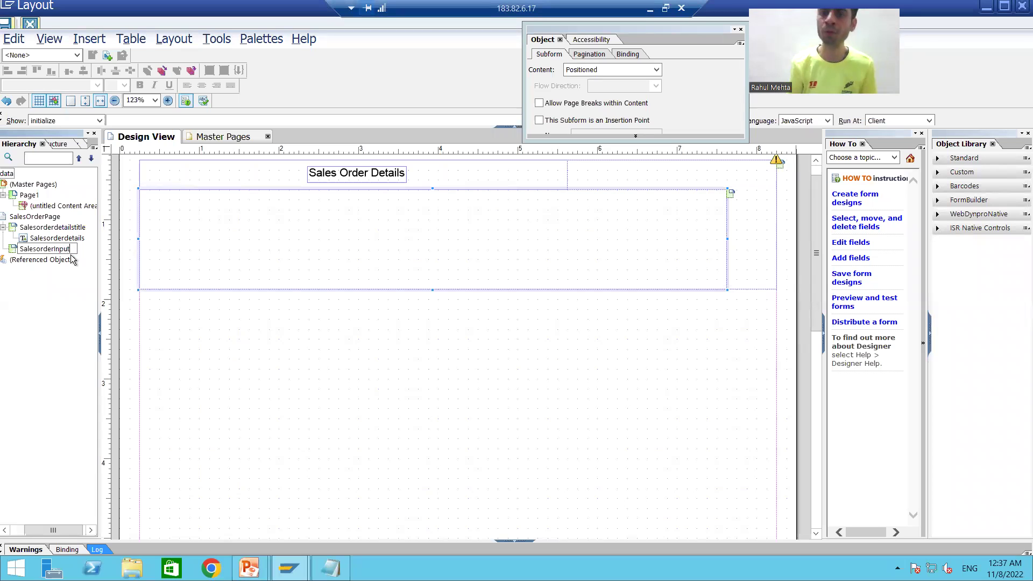
left_click(205, 340)
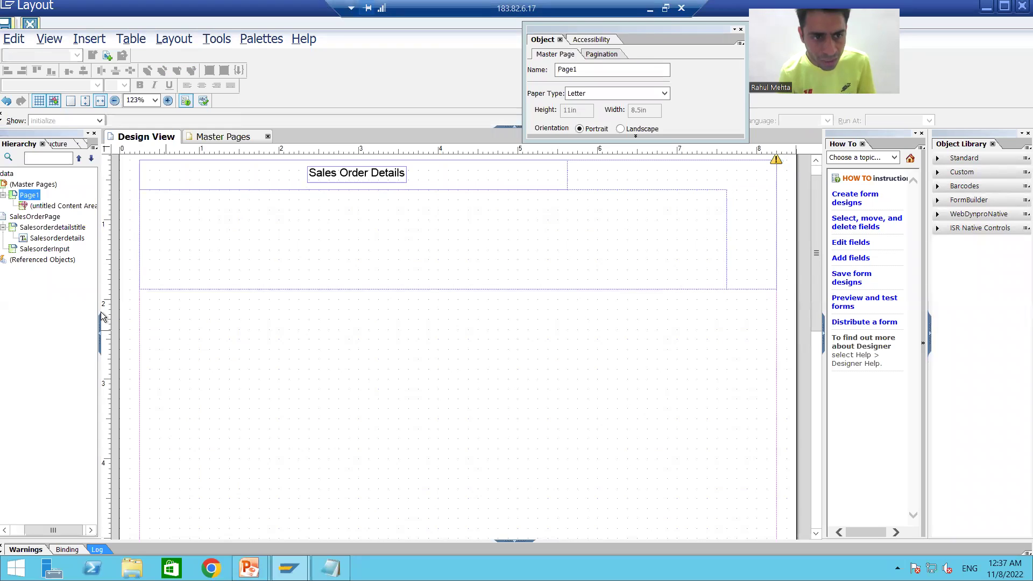
Step: Insert a standard Text Field in the SalesorderInput subform, widen it to about 5 in and shift it slightly within the subform
left_click(44, 250)
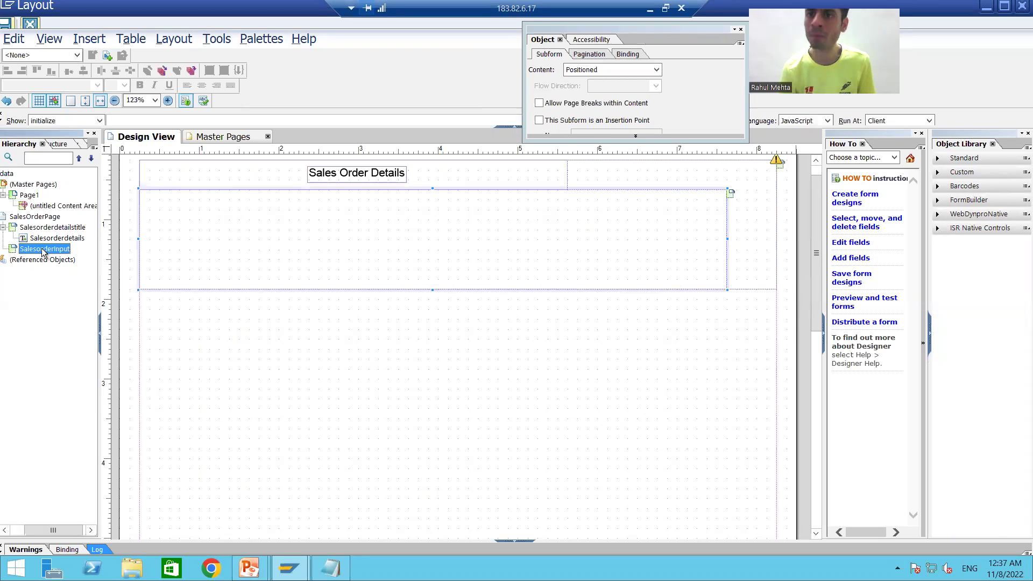
left_click(89, 38)
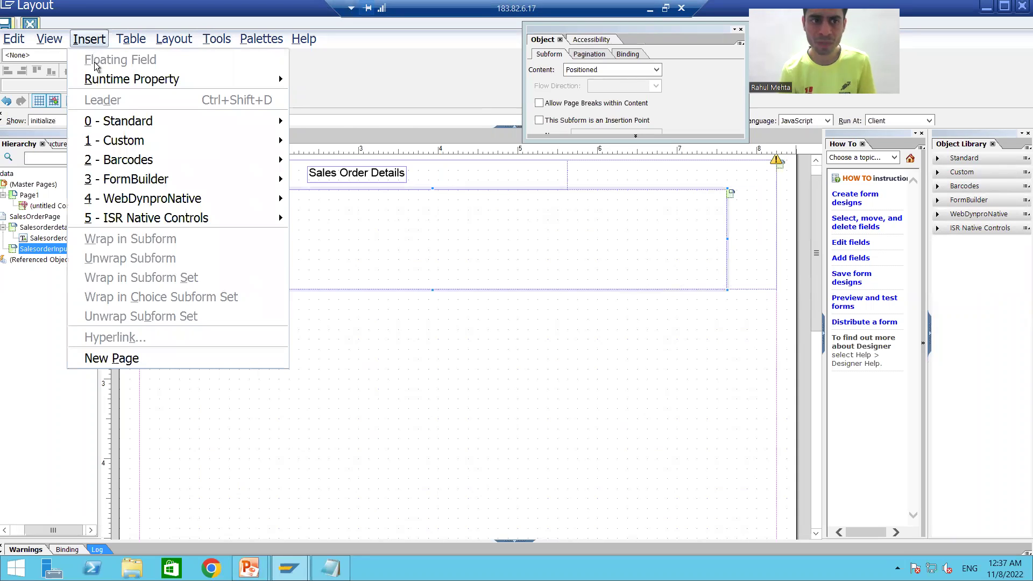
mouse_move(121, 121)
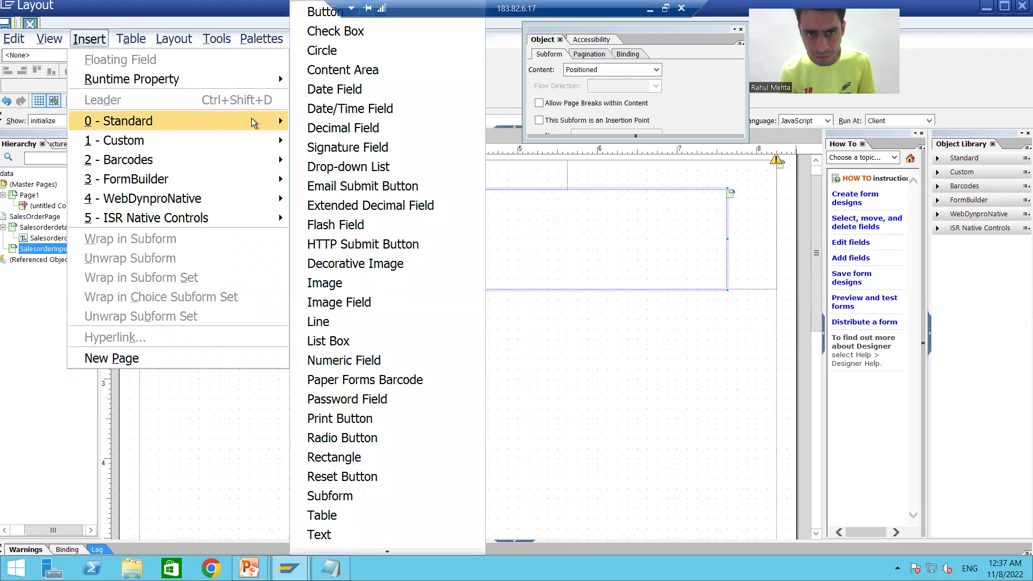
mouse_move(385, 548)
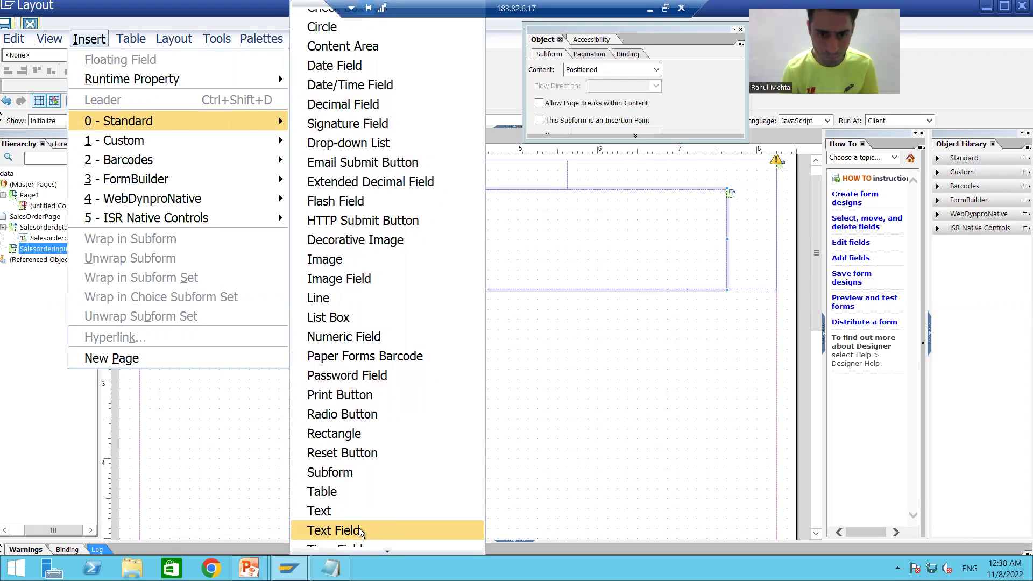
left_click(359, 528)
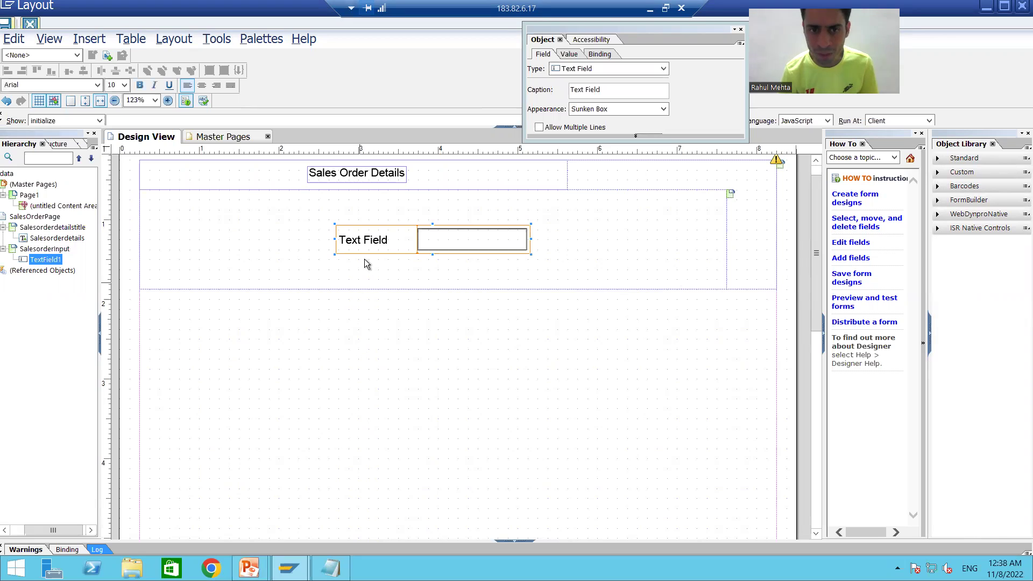
left_click_drag(333, 238, 198, 238)
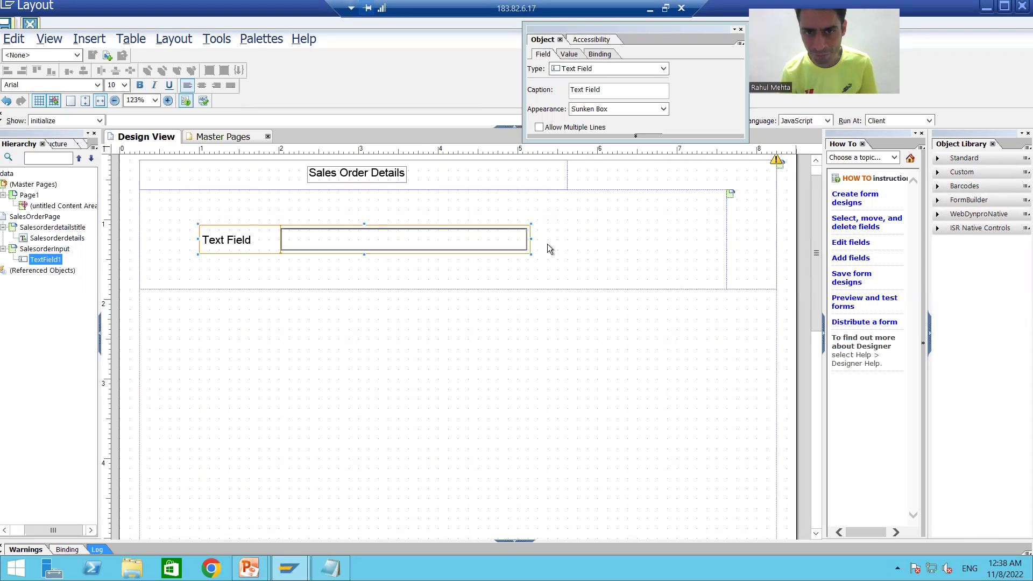
left_click_drag(531, 241, 597, 240)
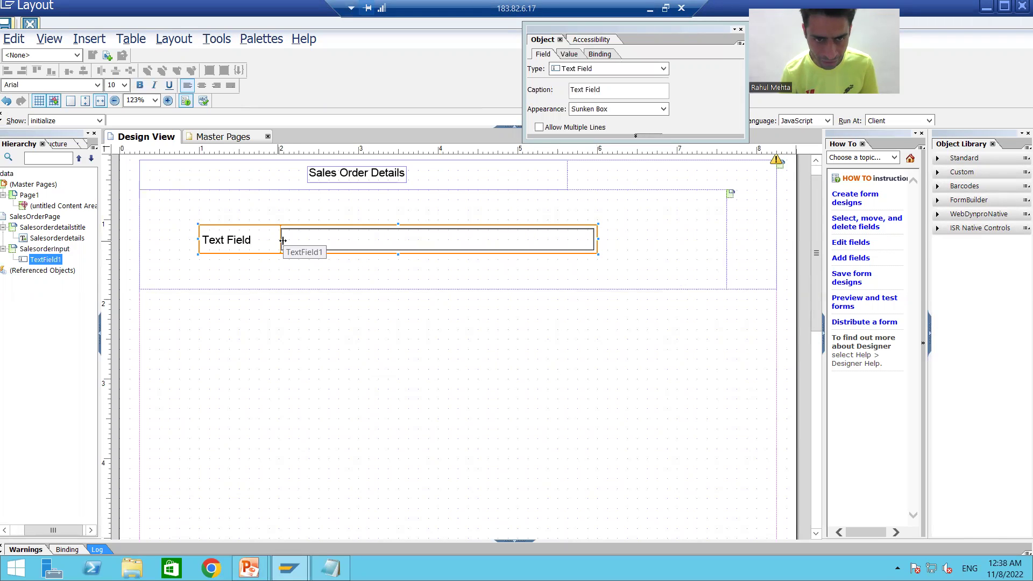
left_click_drag(281, 241, 311, 244)
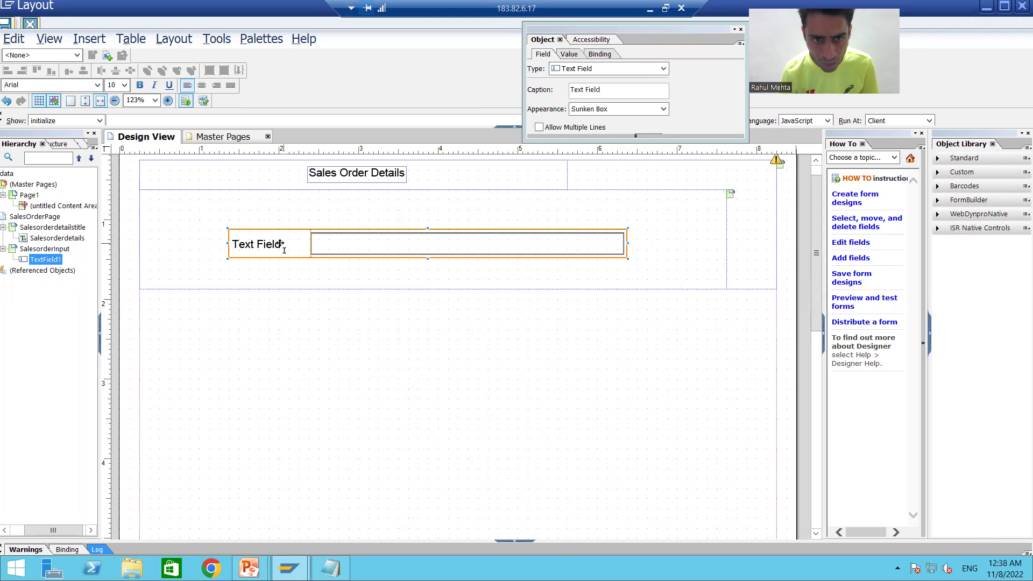
Step: Set the text field's caption to "Sales Order Number" and widen its caption area to fit the text
double_click(276, 243)
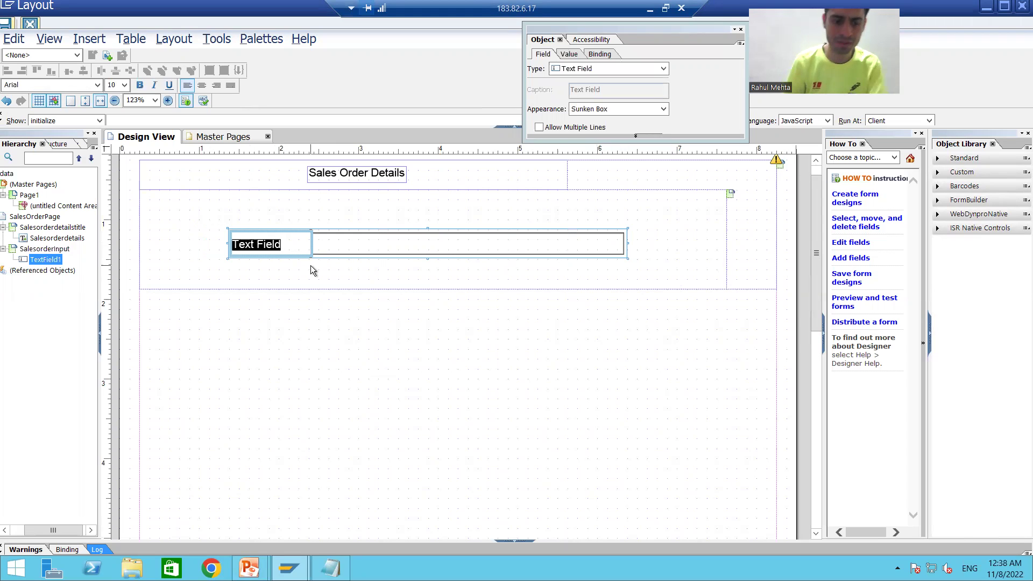
type("Sa")
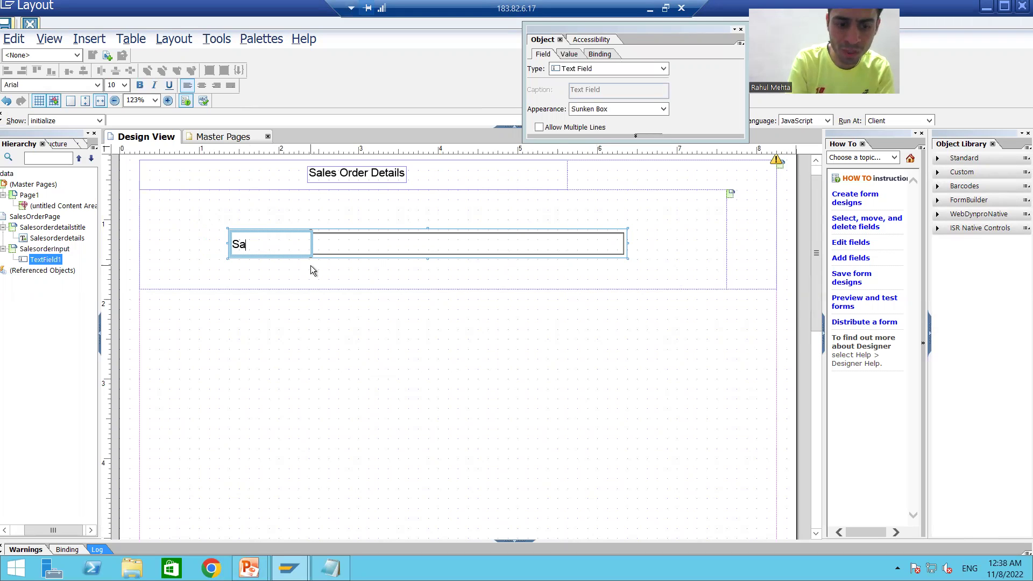
type("les Order Nu")
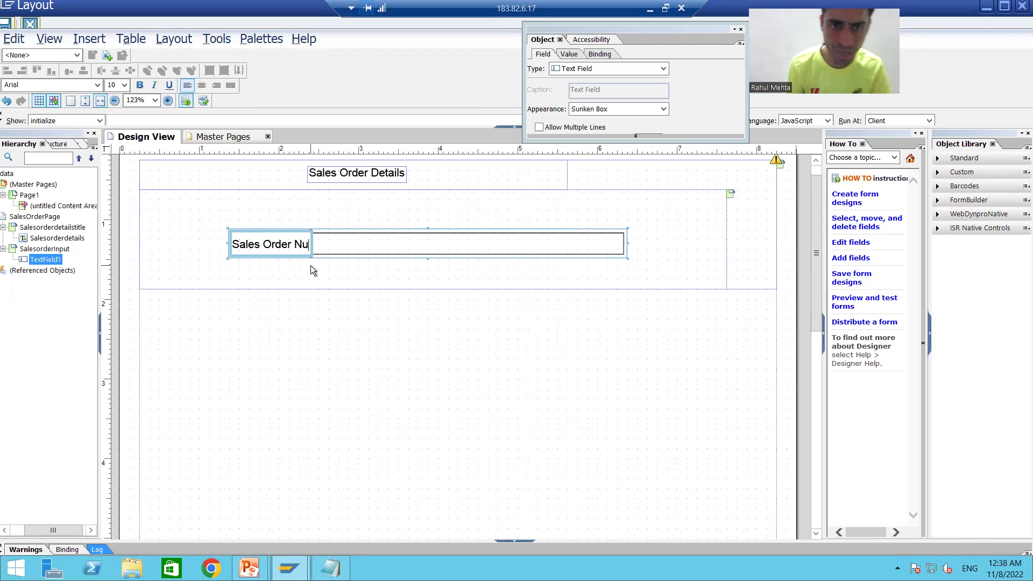
left_click_drag(313, 244, 385, 243)
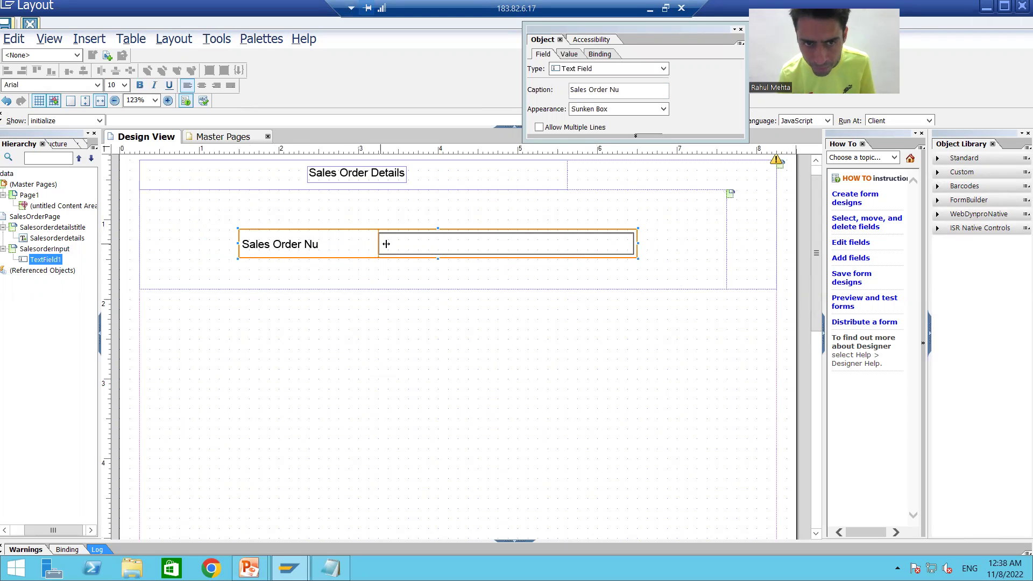
double_click(315, 242)
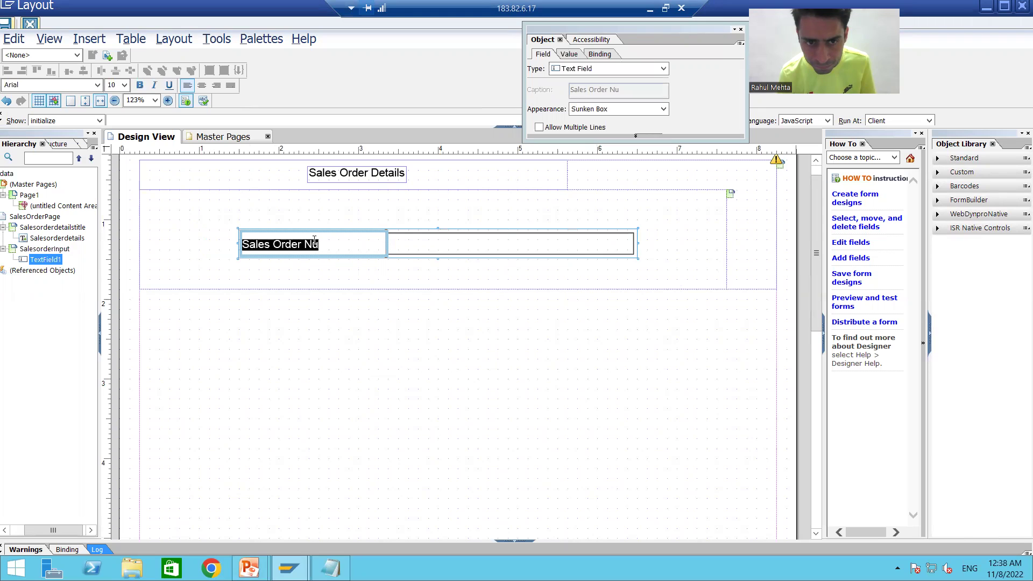
left_click(318, 243)
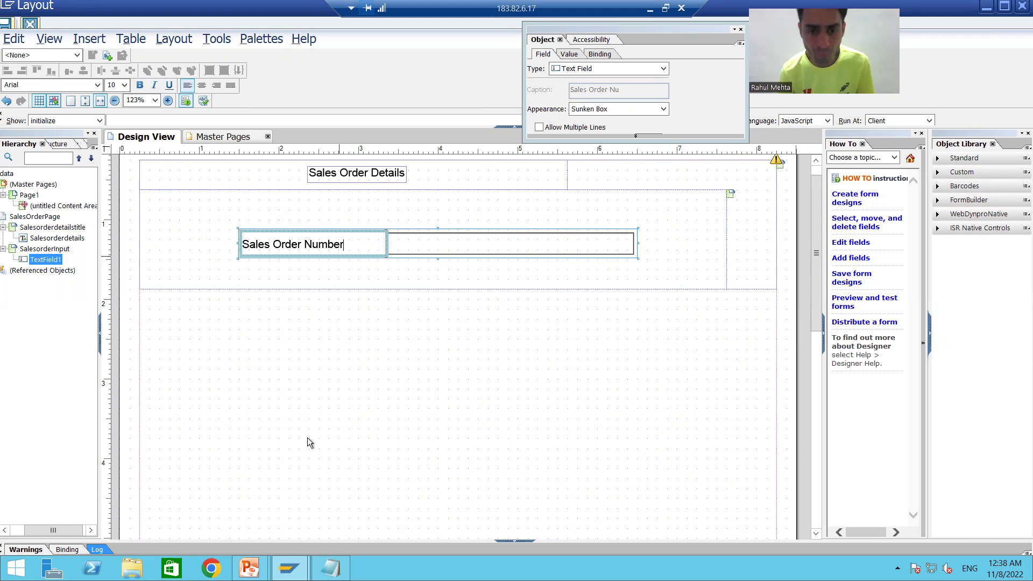
Step: Check the VBAK-VBELN field name for the sales order number in Notepad and switch back to the SAP form layout
left_click(330, 568)
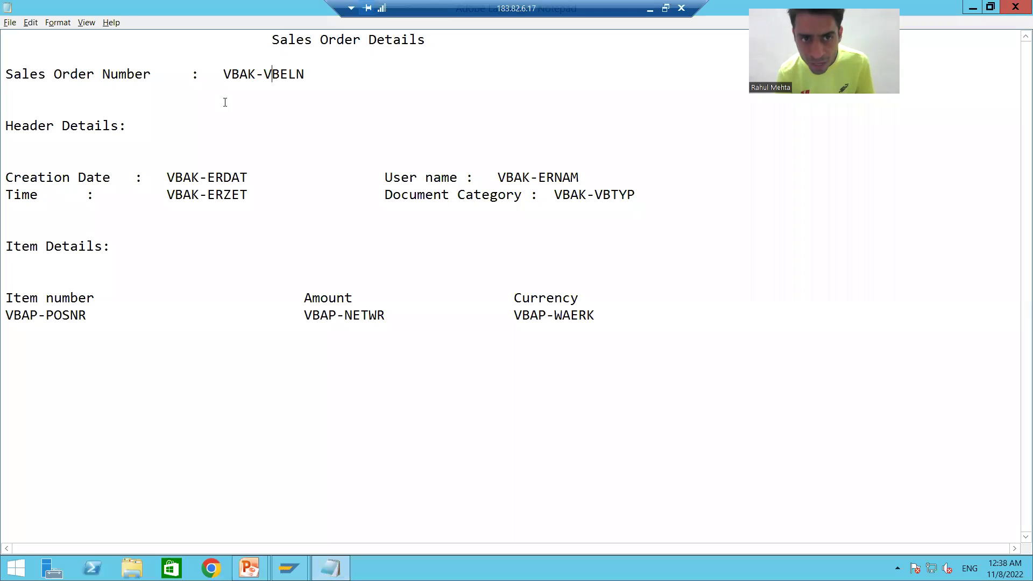
left_click_drag(224, 74, 312, 75)
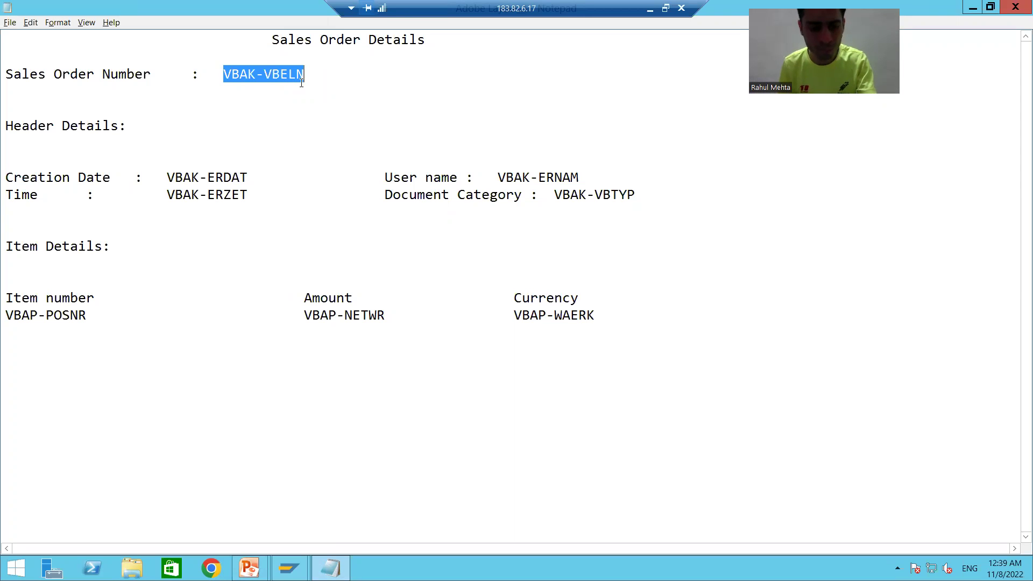
key("alt+Tab")
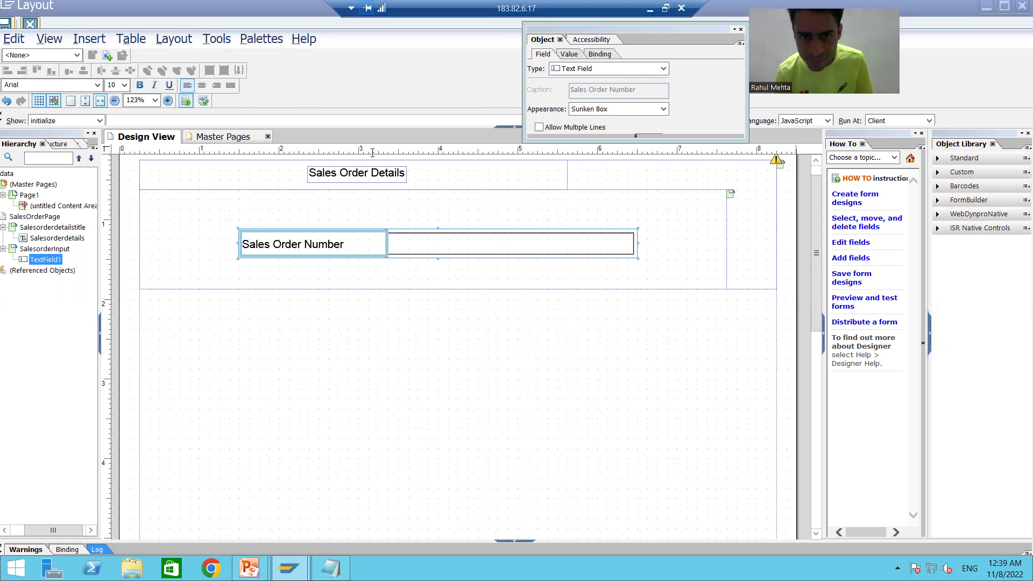
Step: Bind the Sales Order Number text field to P_VBELN from the ZADOBE_SALES_78 form data
left_click(397, 244)
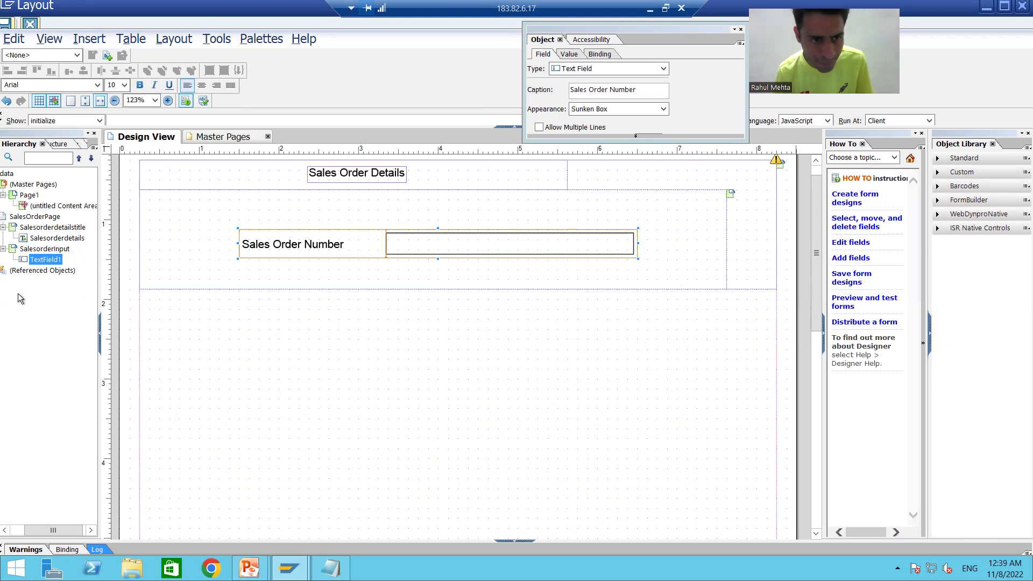
left_click(42, 262)
left_click(47, 260)
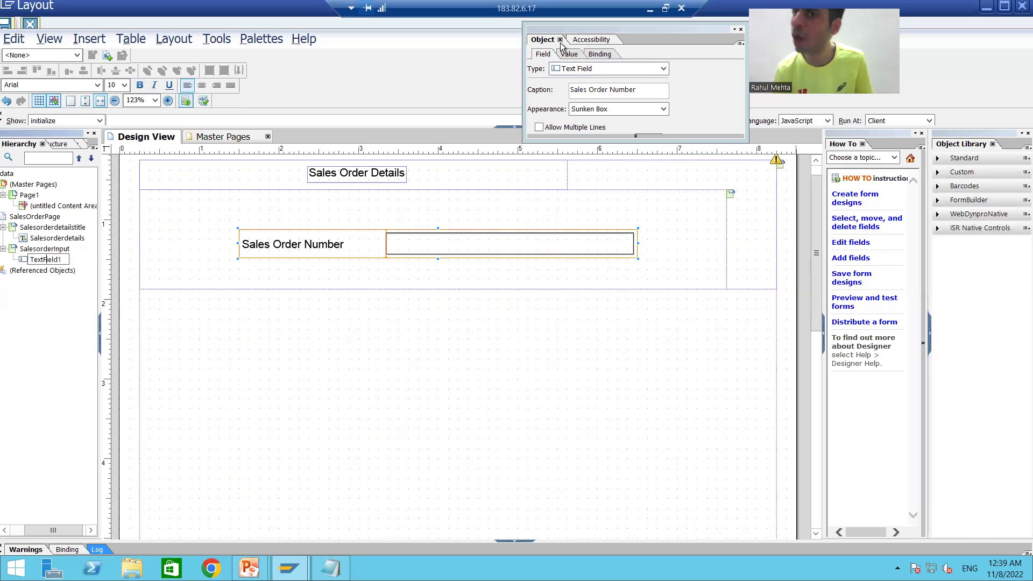
left_click(595, 56)
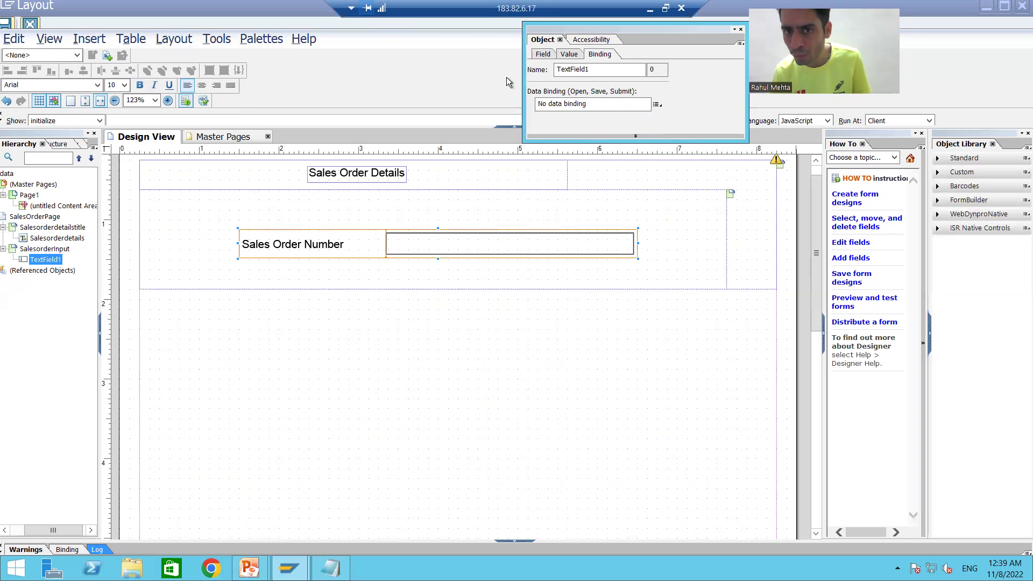
left_click(657, 105)
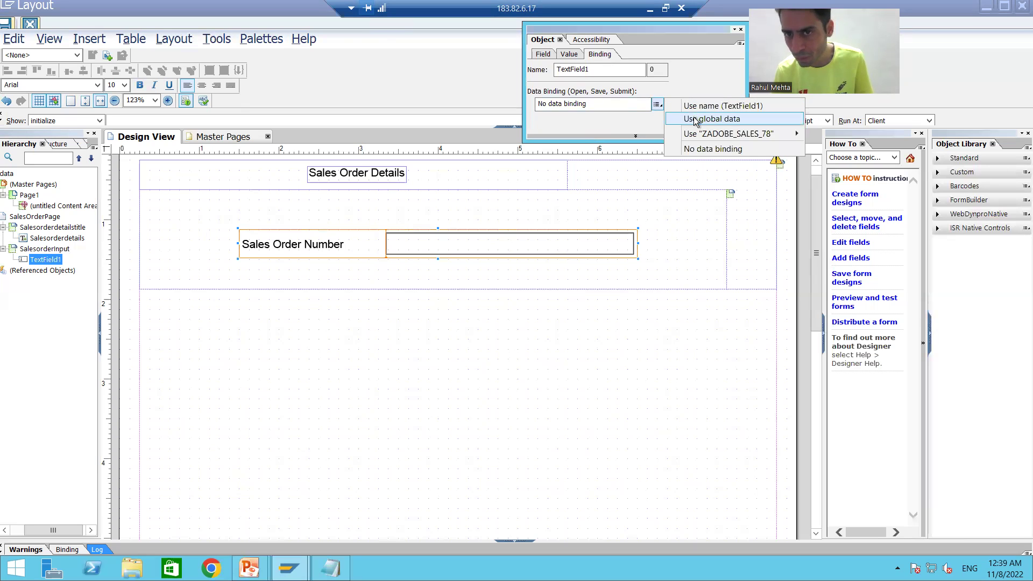
mouse_move(700, 134)
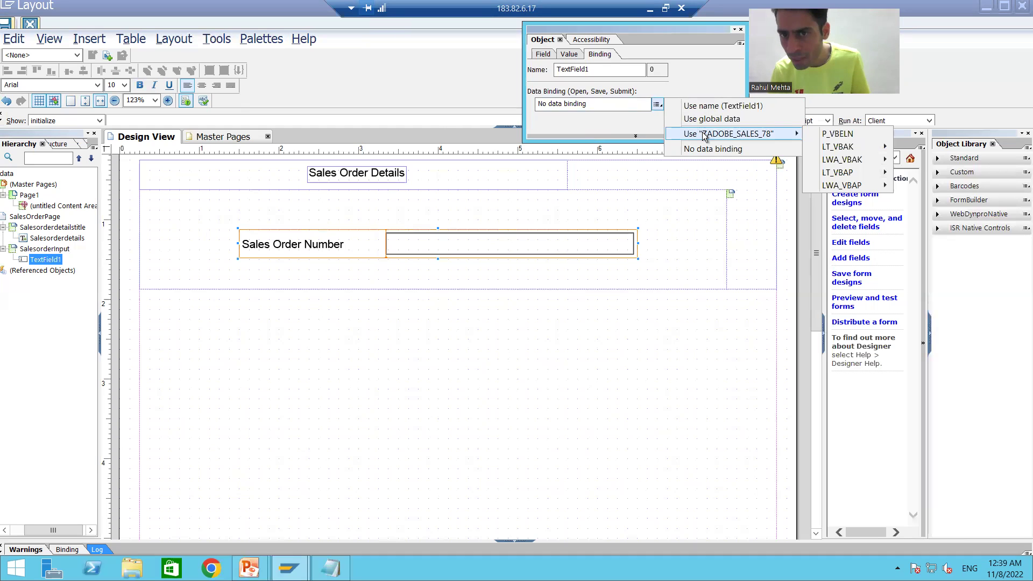
left_click(843, 139)
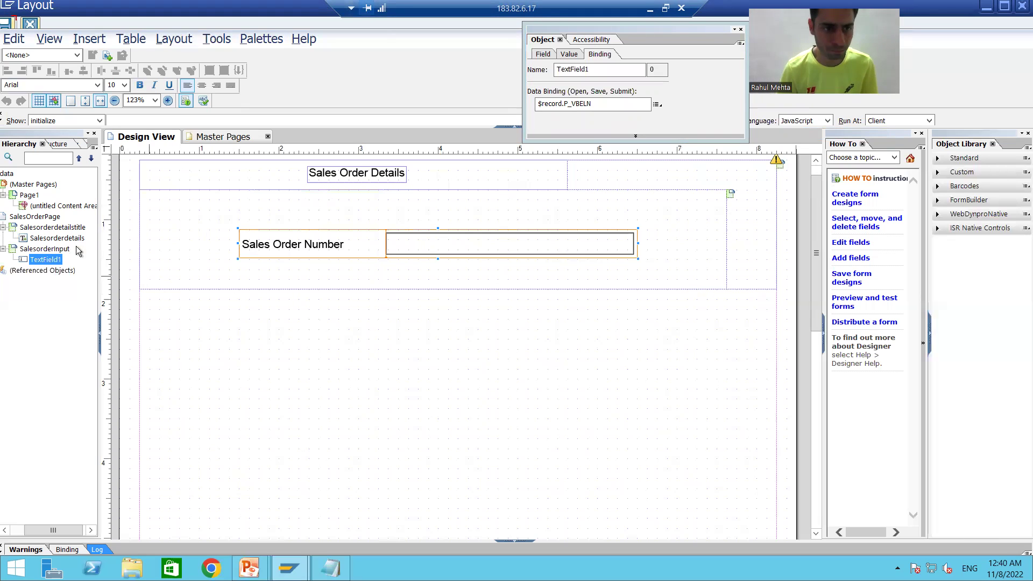
Step: Insert a new subform under SalesOrderPage, below the SalesorderInput subform
left_click(38, 218)
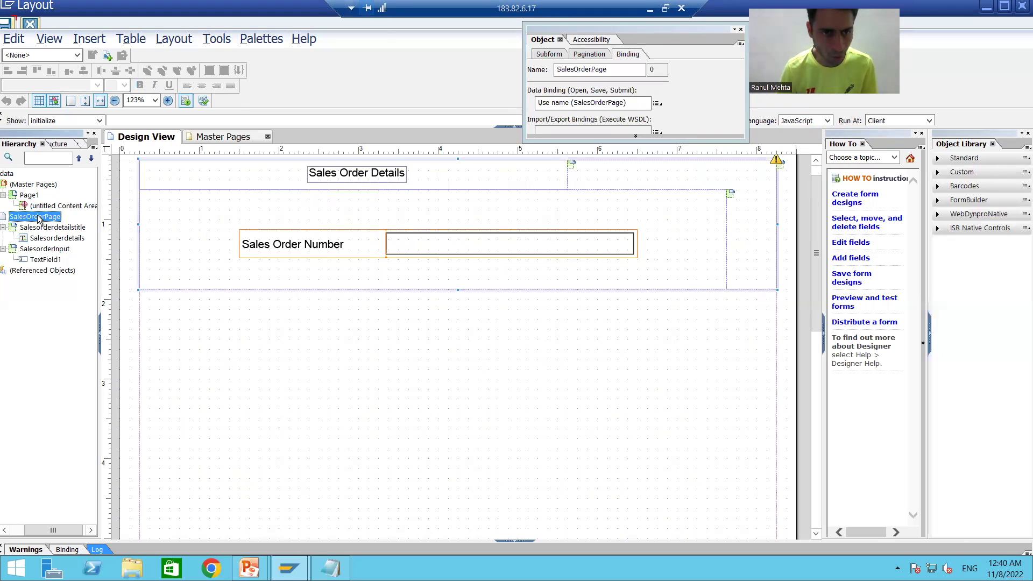
right_click(38, 218)
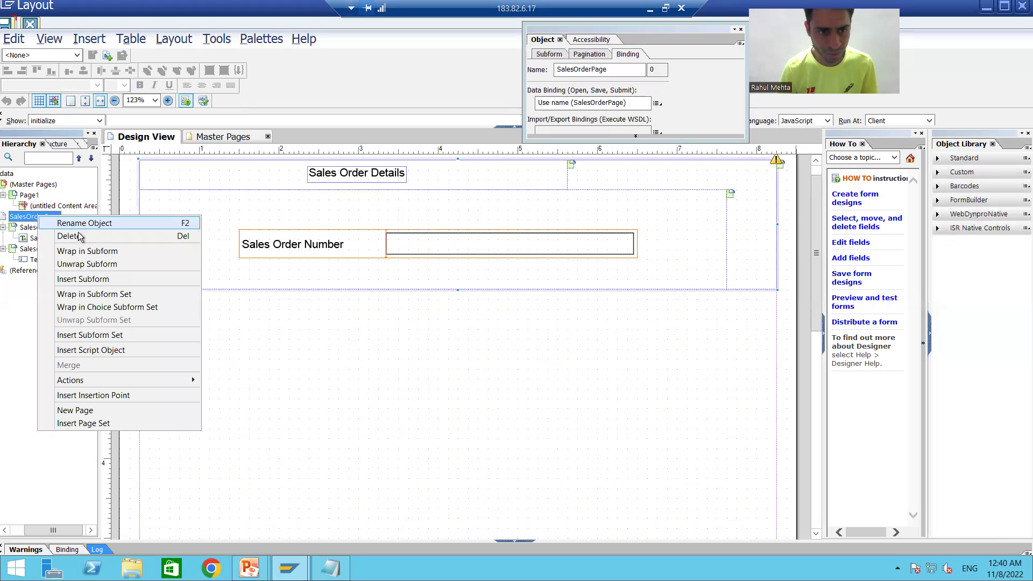
left_click(84, 279)
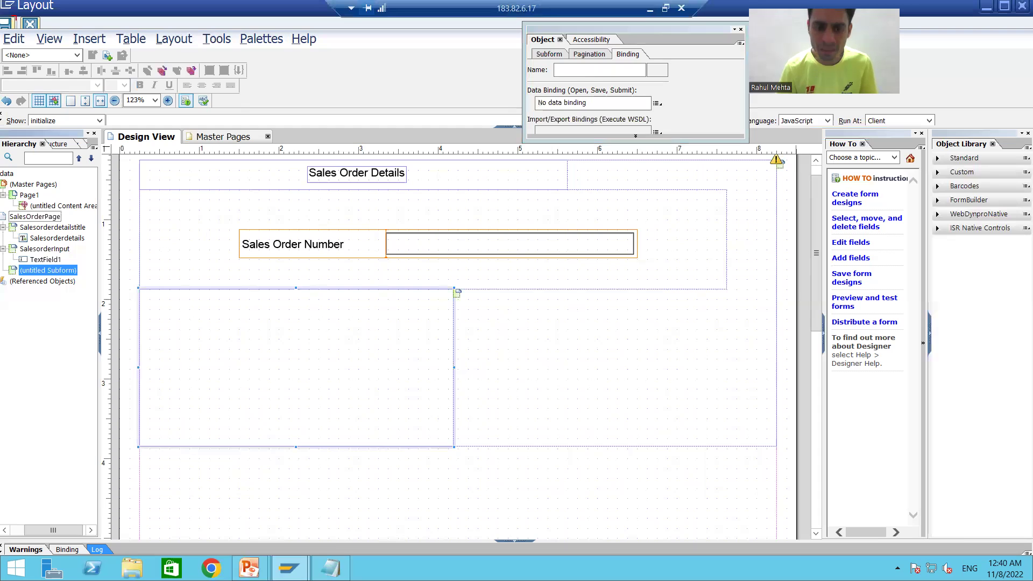
Step: Check the Header Details heading in the Notepad layout plan and switch back to the SAP form layout
key("alt+Tab")
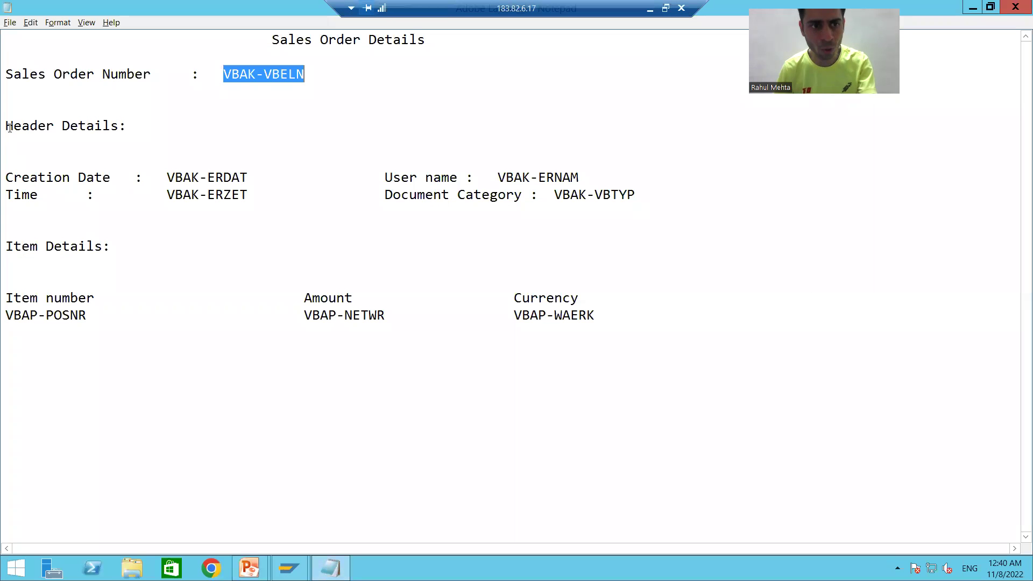
left_click_drag(6, 127, 137, 123)
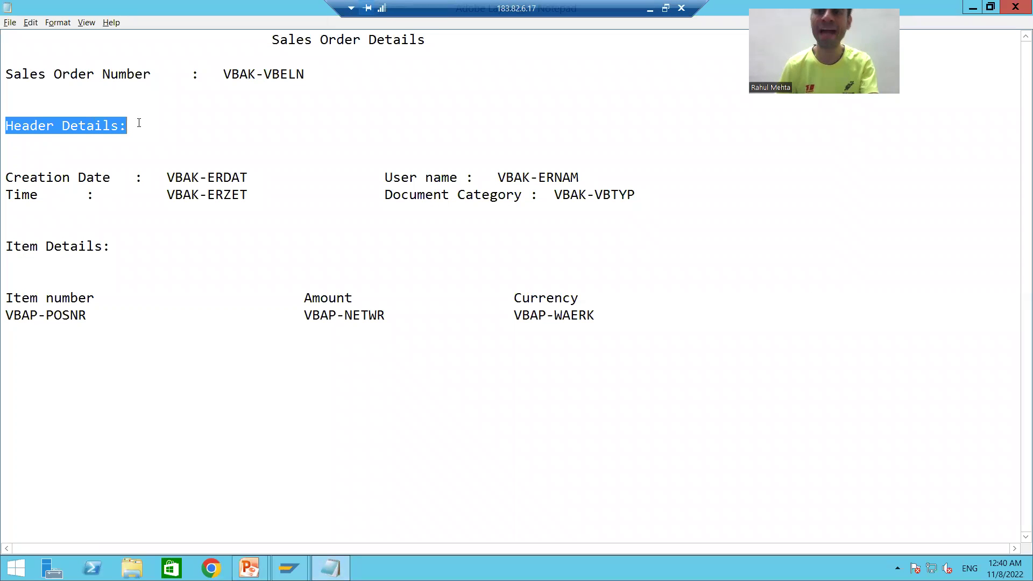
key("alt+Tab")
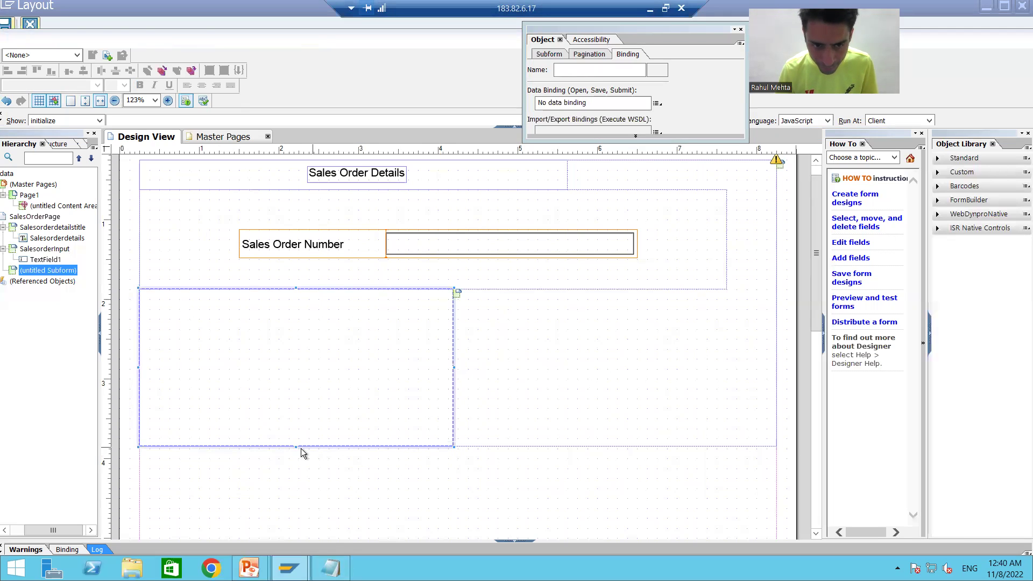
Step: Resize the new untitled subform to about 5.8 in wide and 0.5 in high and rename it Headerdetailstitle
left_click_drag(294, 447, 365, 328)
left_click_drag(454, 308, 598, 308)
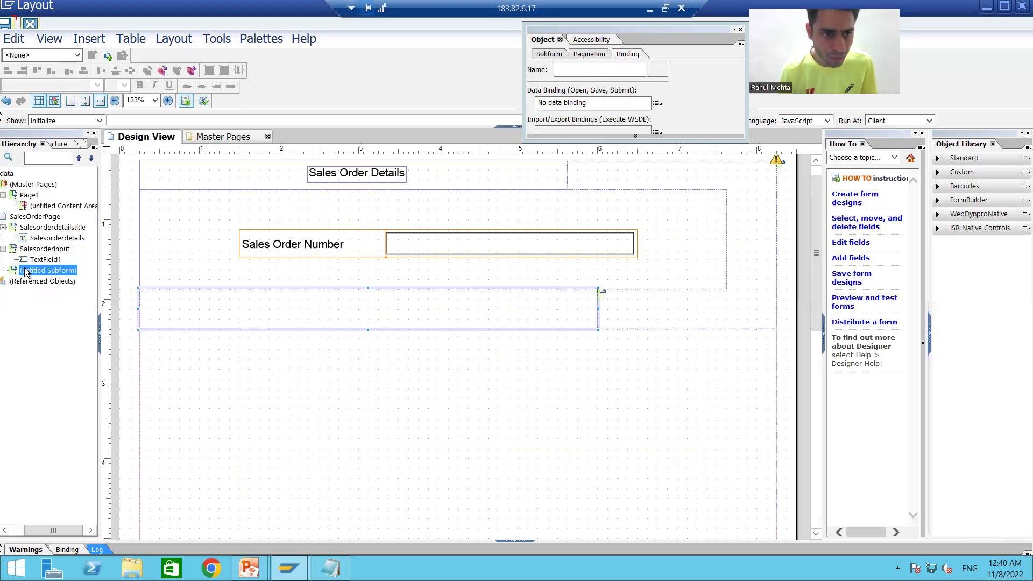
right_click(25, 273)
left_click(46, 277)
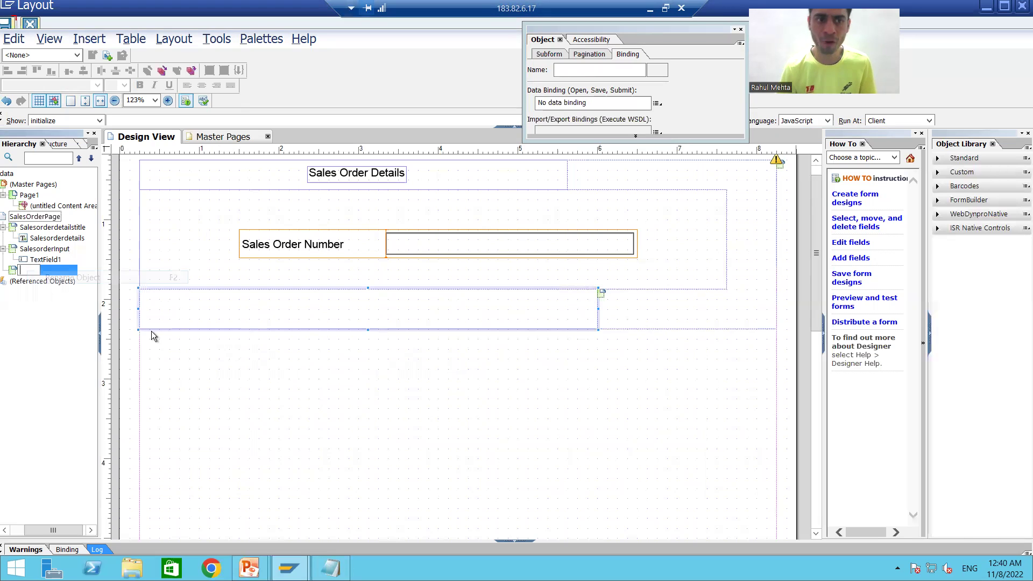
type("Hea")
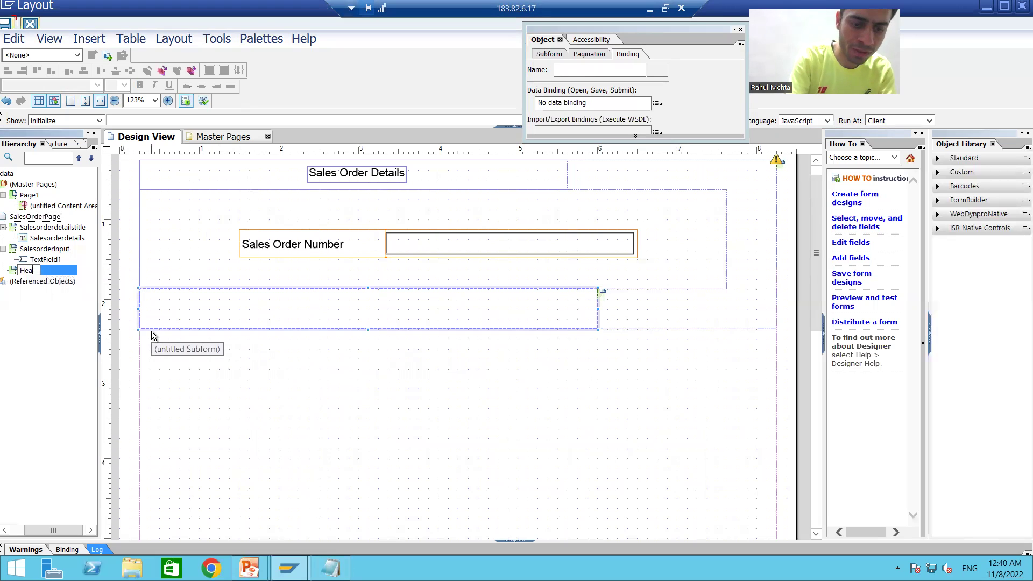
type("derdetail")
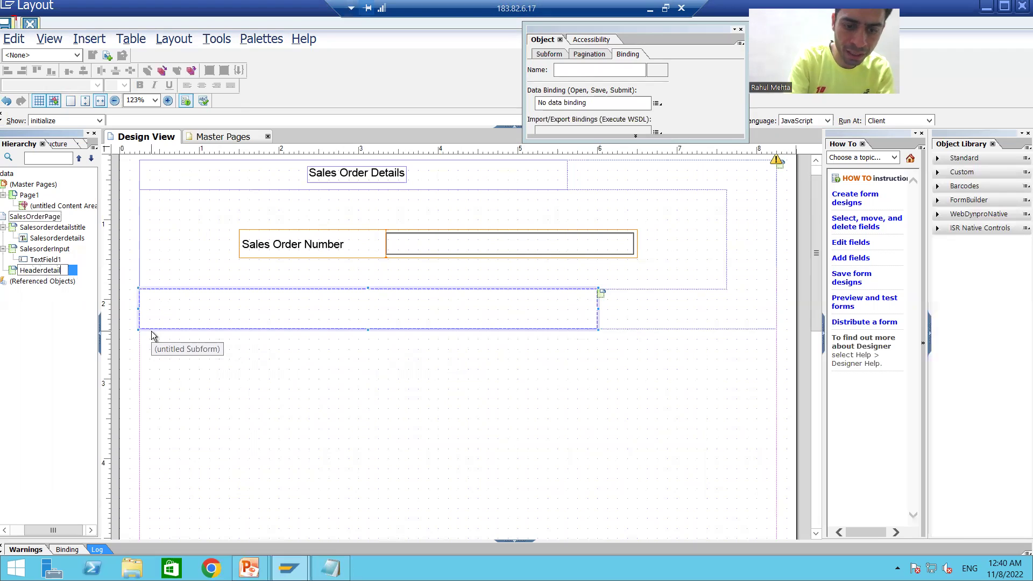
type("stitle")
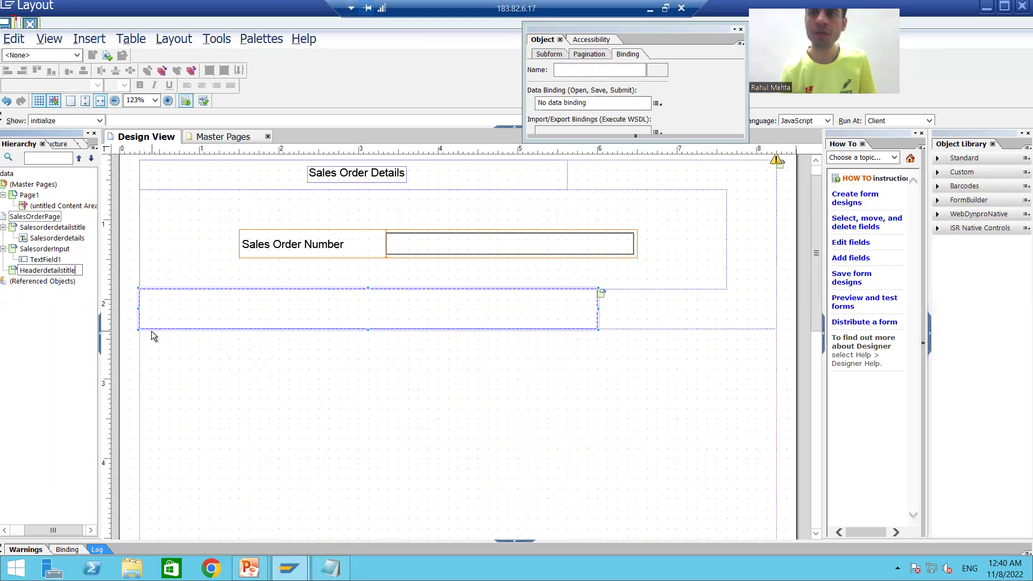
right_click(43, 272)
left_click(40, 270)
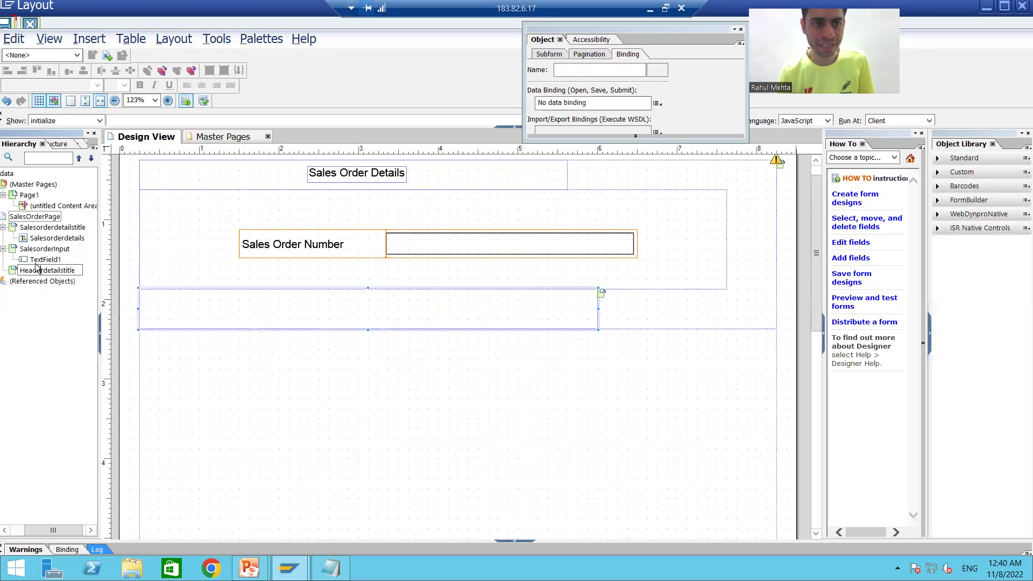
left_click(36, 271)
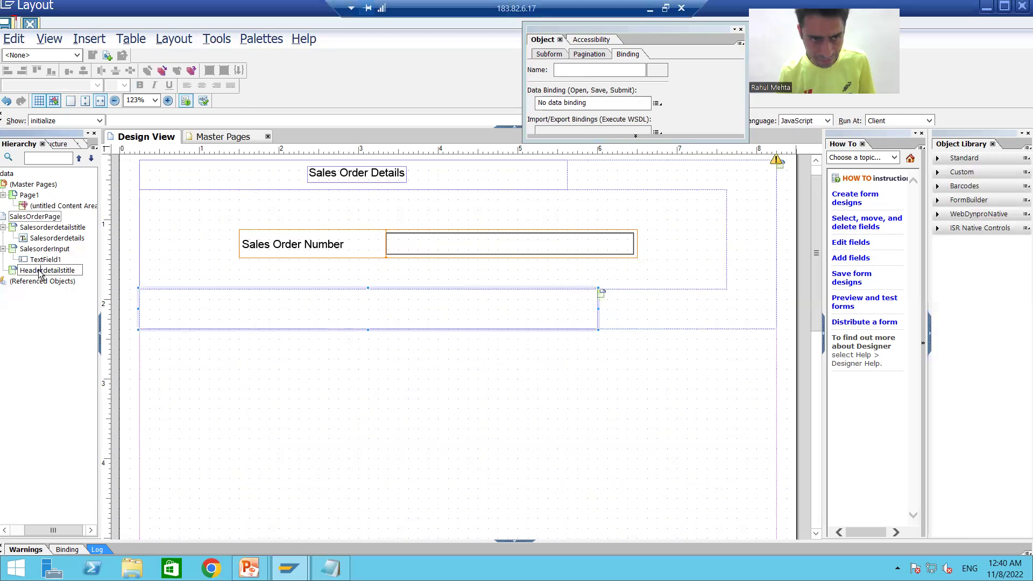
Step: Insert a standard Text object reading "Header Details" in the Headerdetailstitle subform and save the layout
left_click(89, 39)
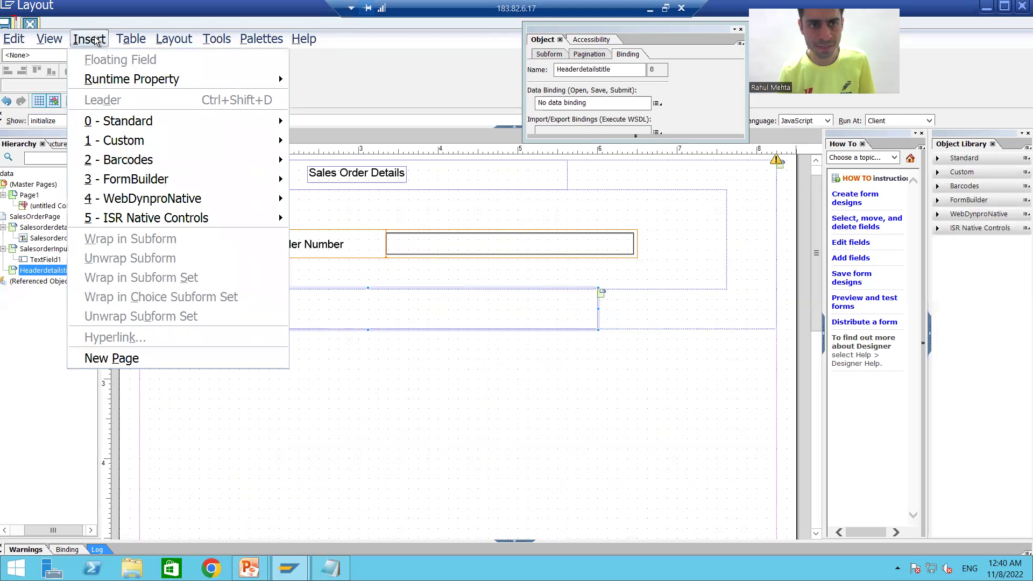
mouse_move(167, 125)
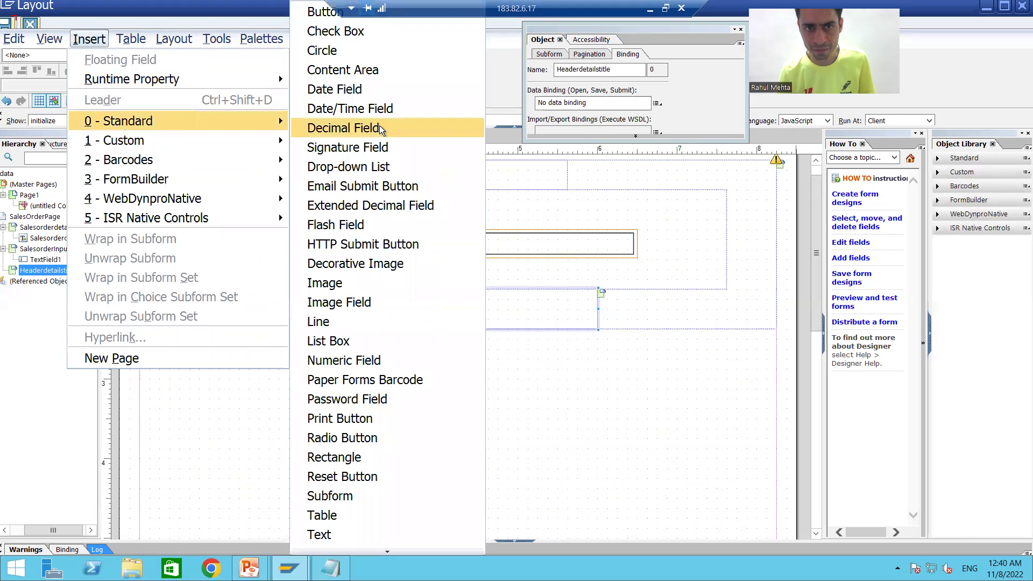
left_click(334, 536)
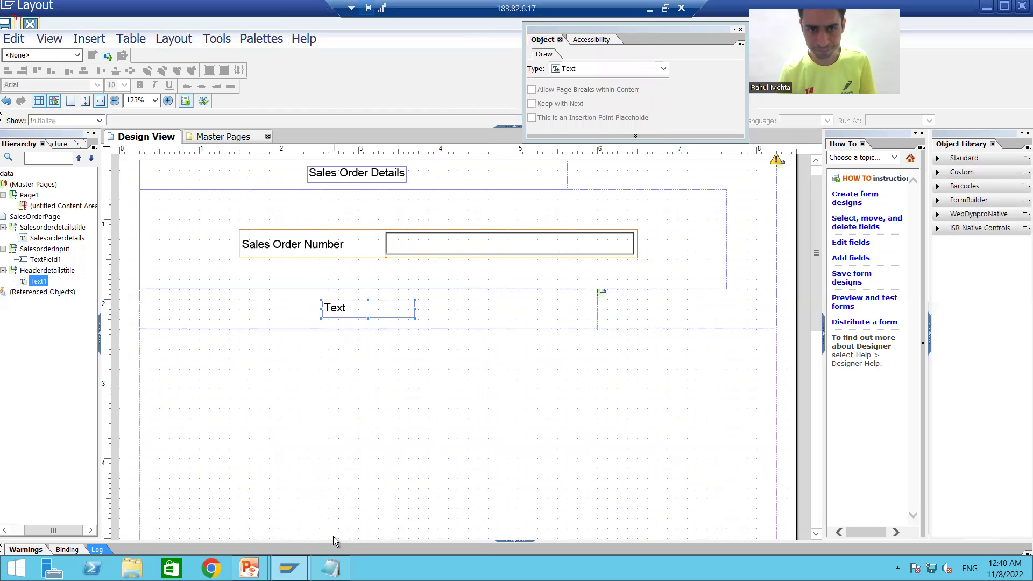
double_click(347, 309)
type("Header Detail")
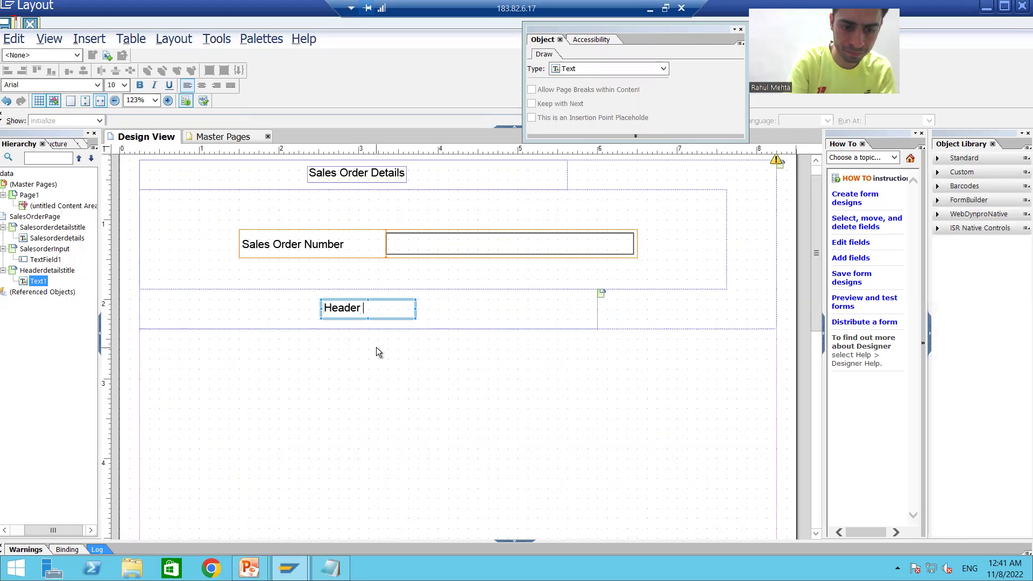
type("s")
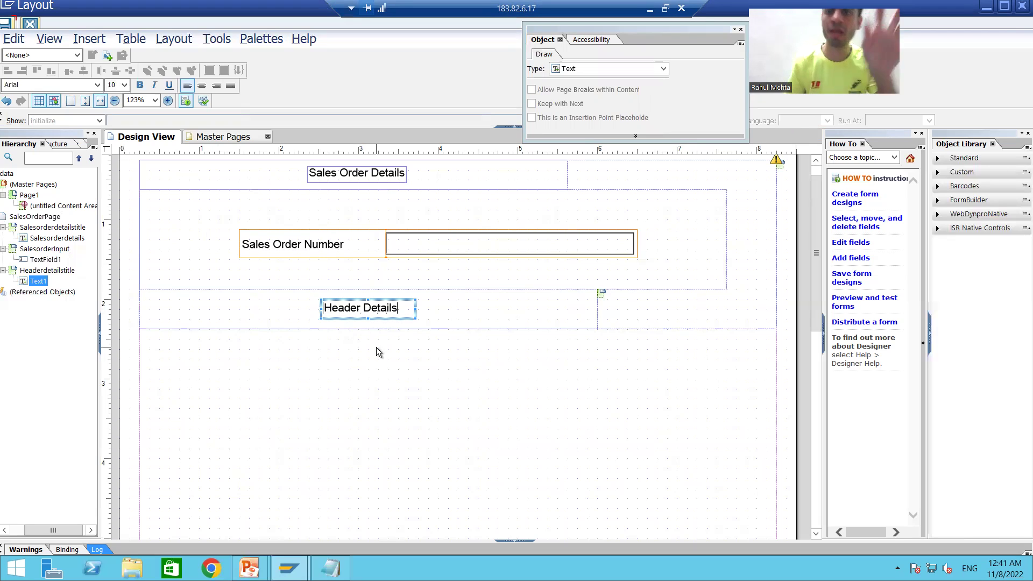
left_click(7, 25)
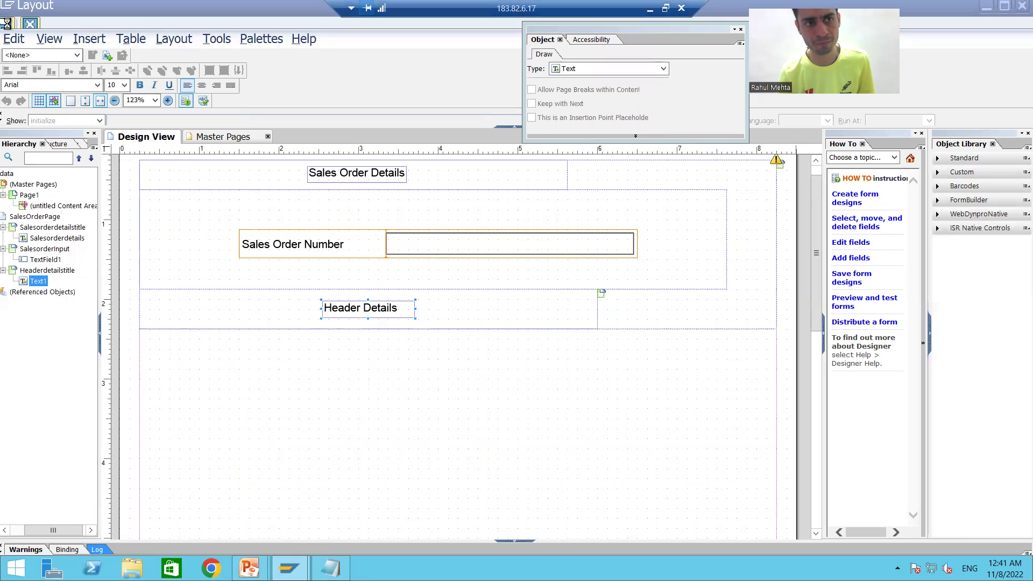